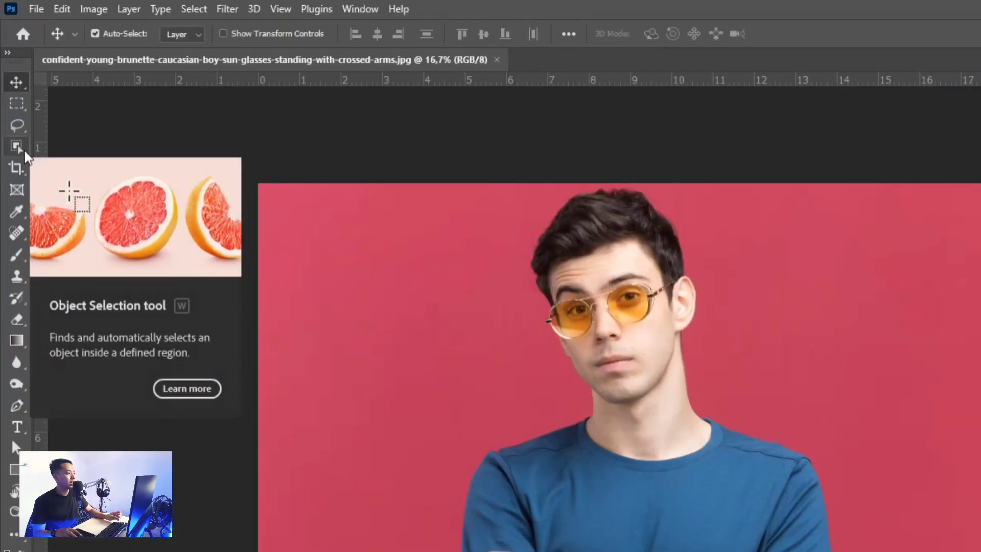
Activate the Object Selection tool for selecting the man in the photo.
click(14, 91)
click(23, 148)
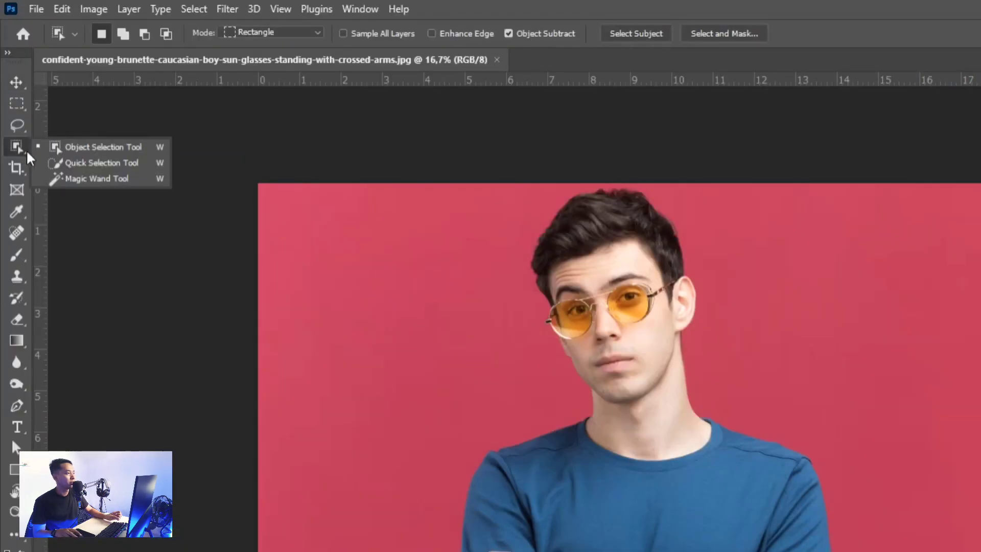
click(94, 147)
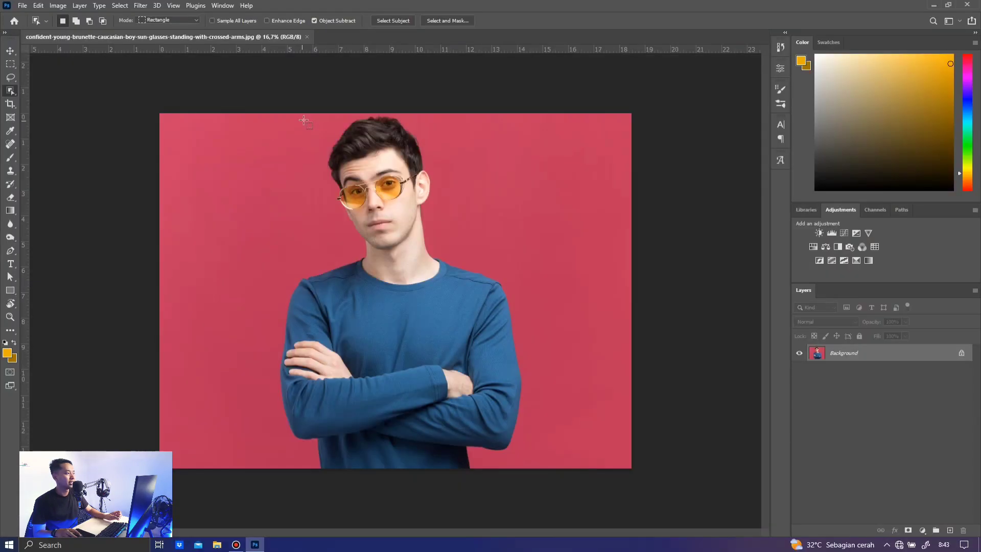
drag(287, 115, 294, 154)
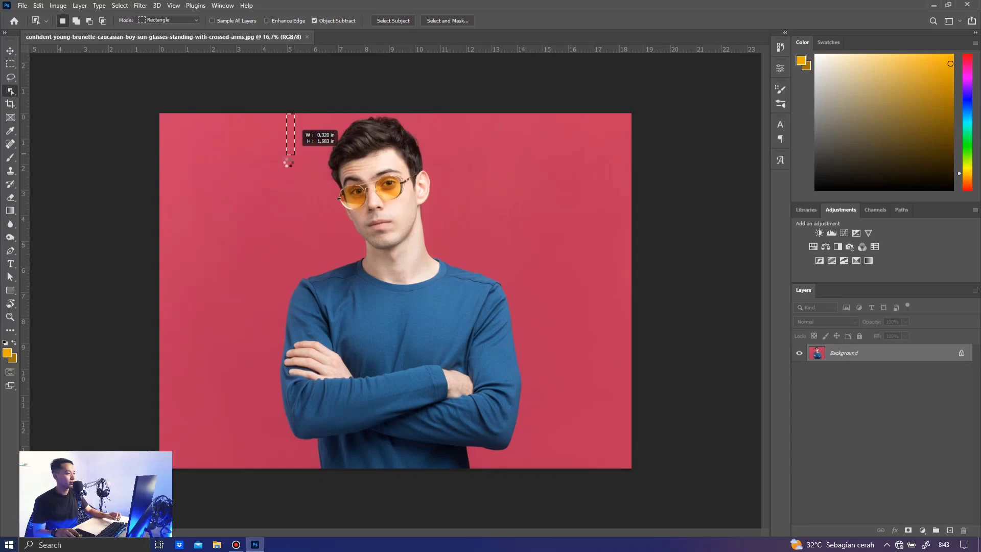
drag(270, 126, 277, 131)
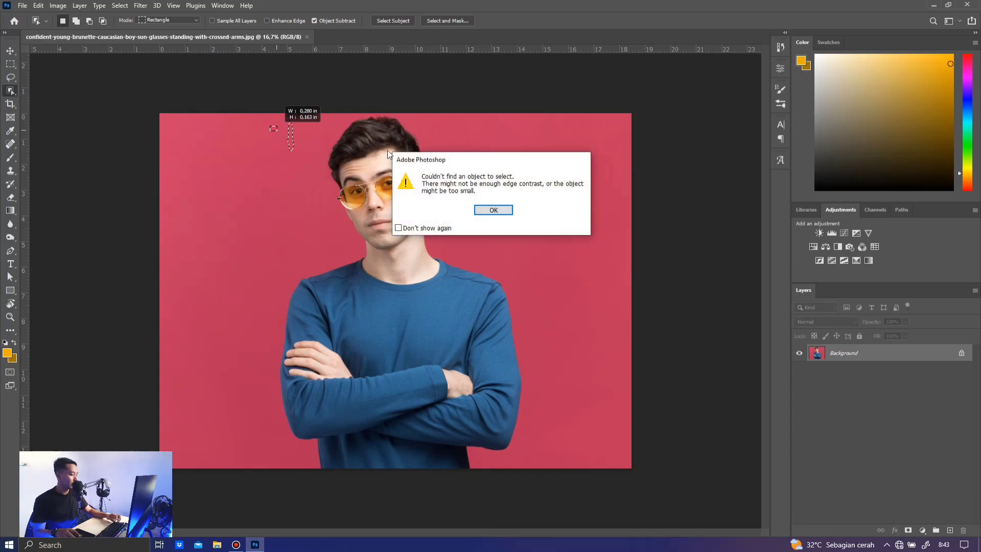
click(494, 211)
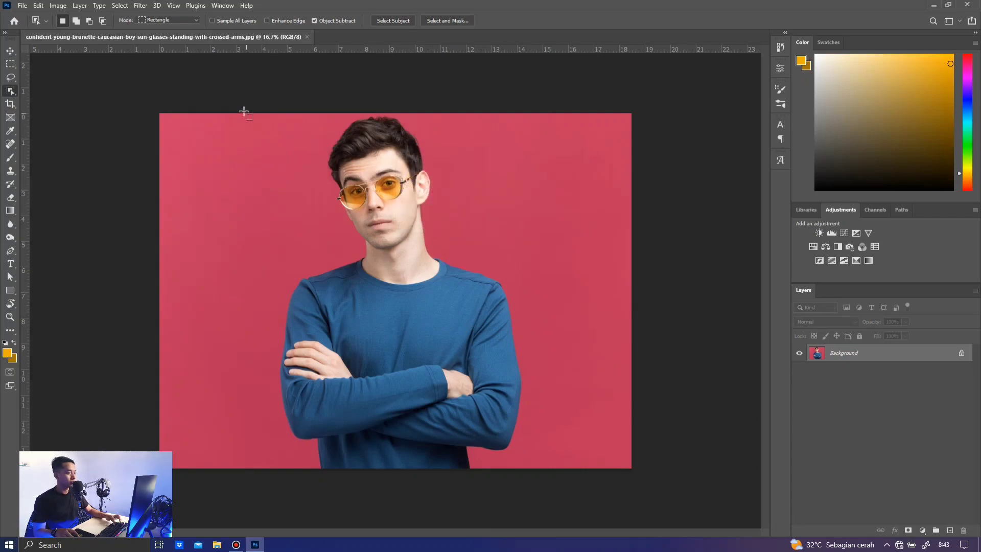
Select the man using an object-selection rectangle of about 11.3 by 13.9 in around him and copy him onto a new layer.
drag(253, 112, 539, 469)
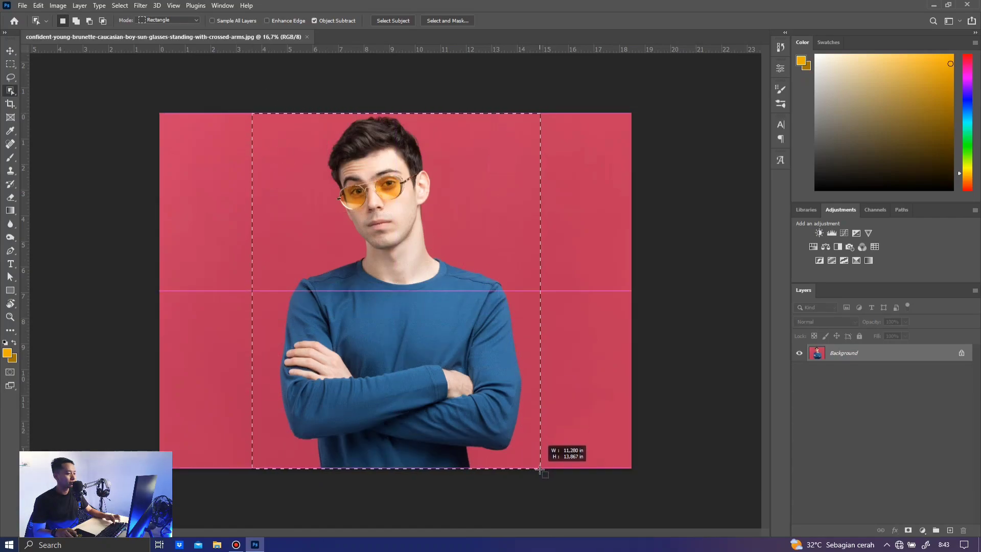
drag(540, 469, 541, 469)
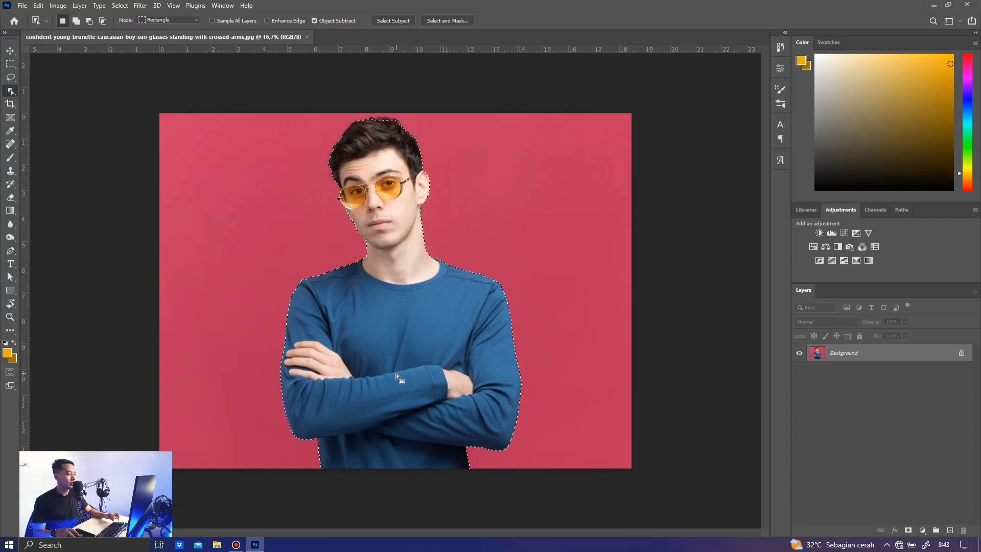
key(ctrl+j)
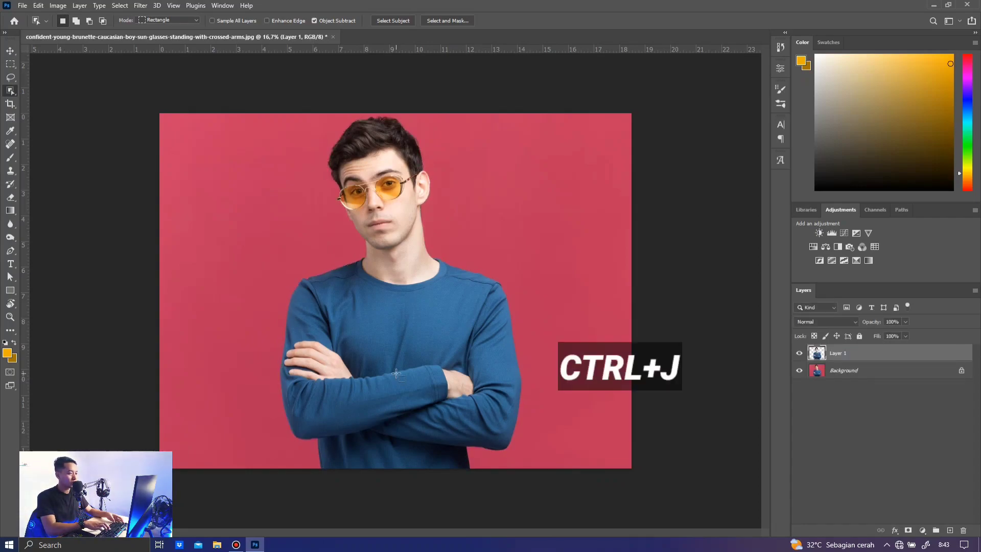
click(799, 372)
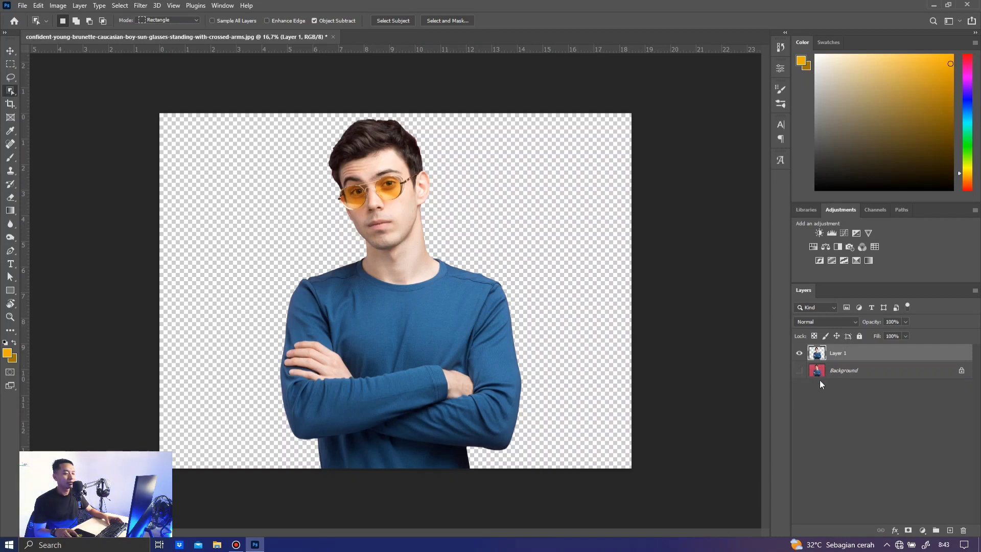
click(799, 372)
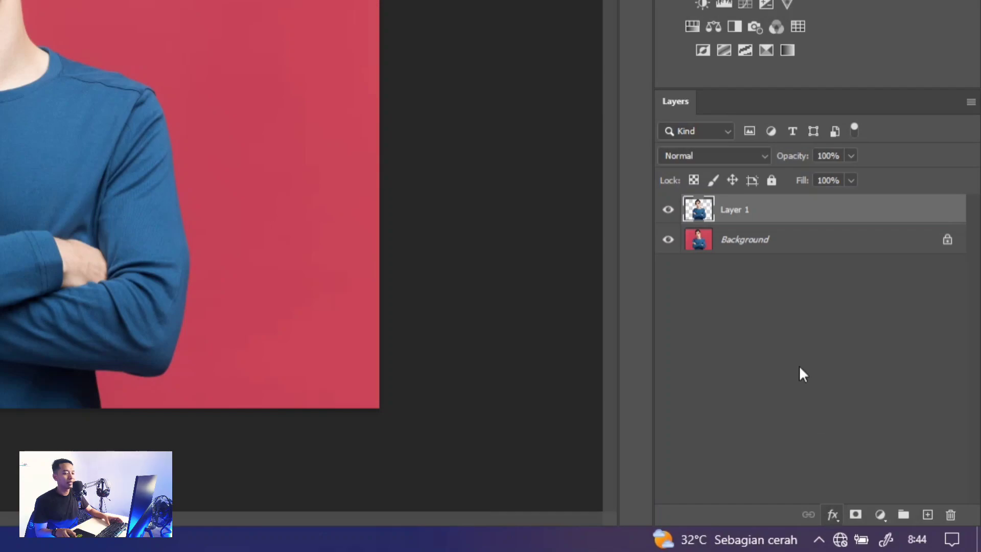
Open the blending options of the man's cutout layer, enable Drop Shadow and show its settings.
click(833, 514)
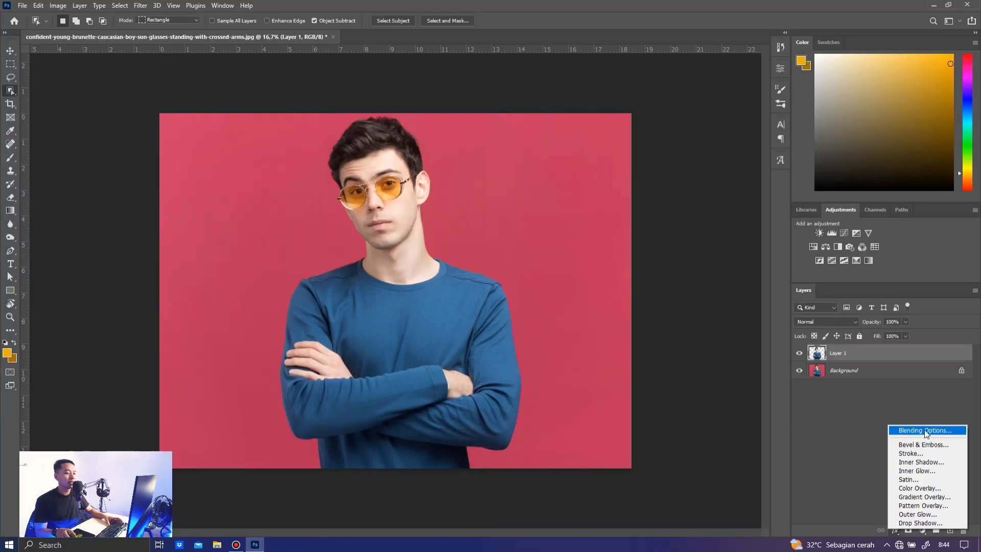
click(883, 344)
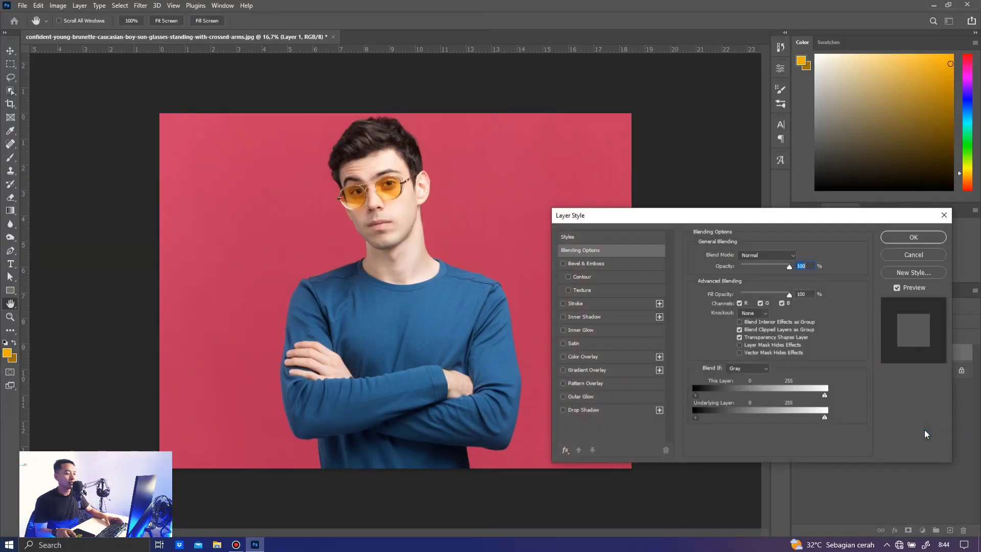
drag(722, 216, 624, 165)
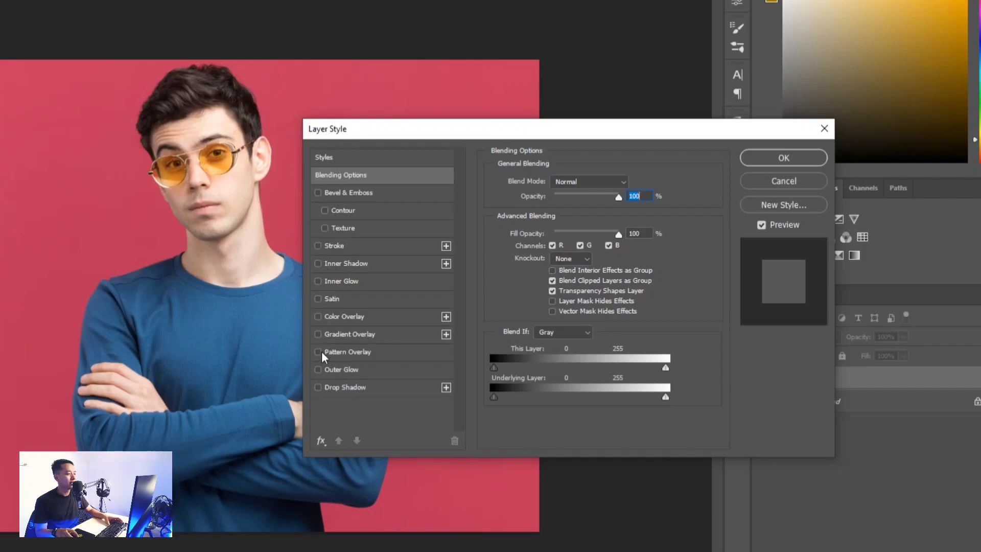
mouse_move(396, 128)
mouse_down()
mouse_move(424, 93)
mouse_move(432, 61)
mouse_move(392, 119)
mouse_up()
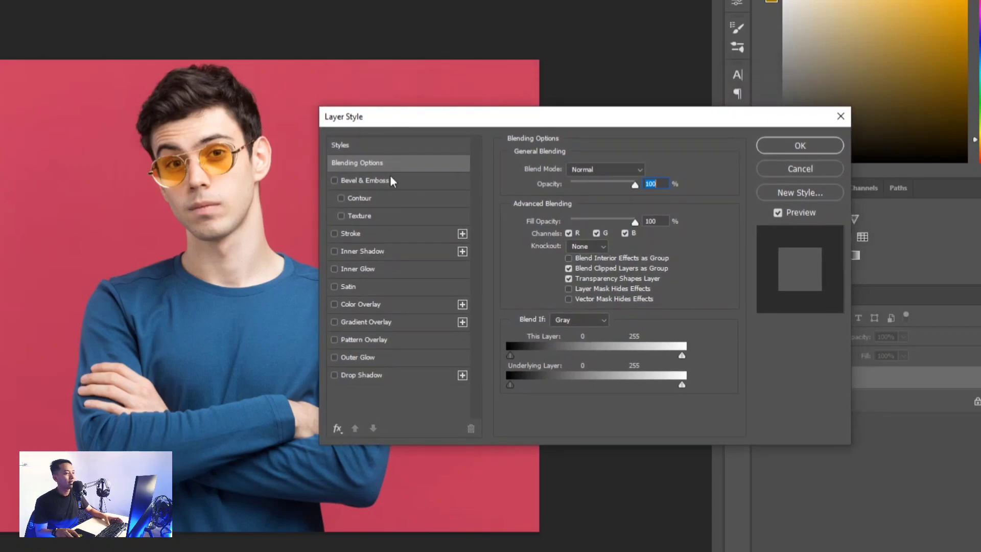
click(334, 375)
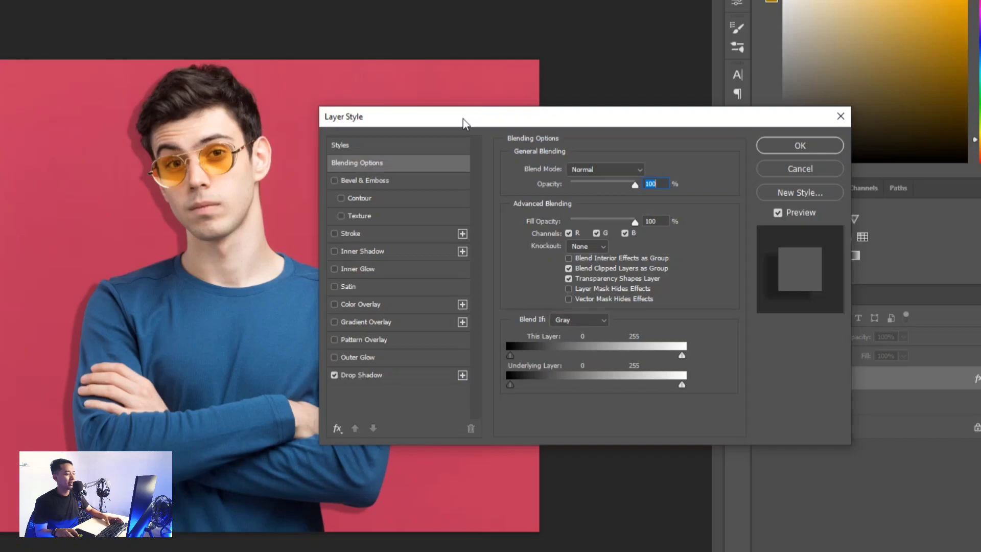
drag(465, 118, 456, 119)
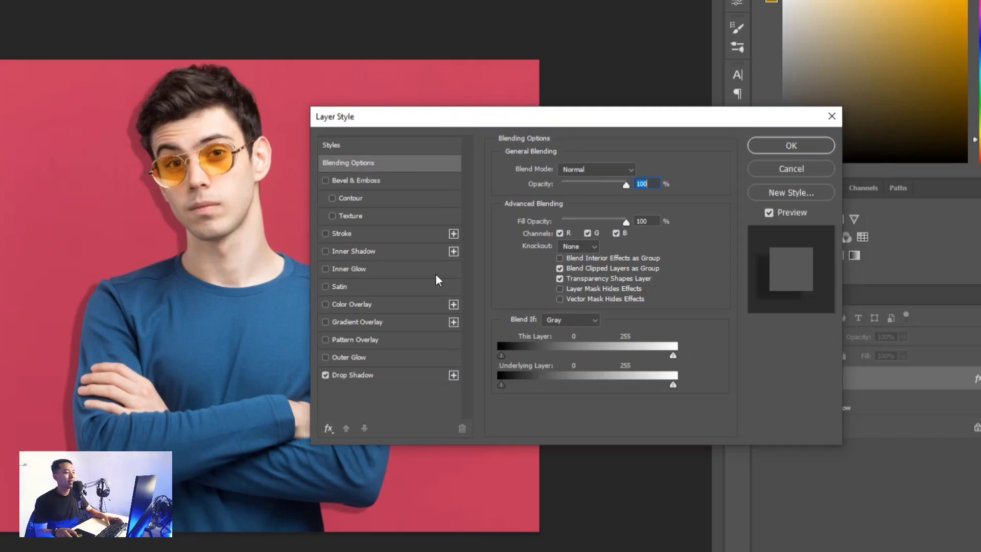
click(359, 378)
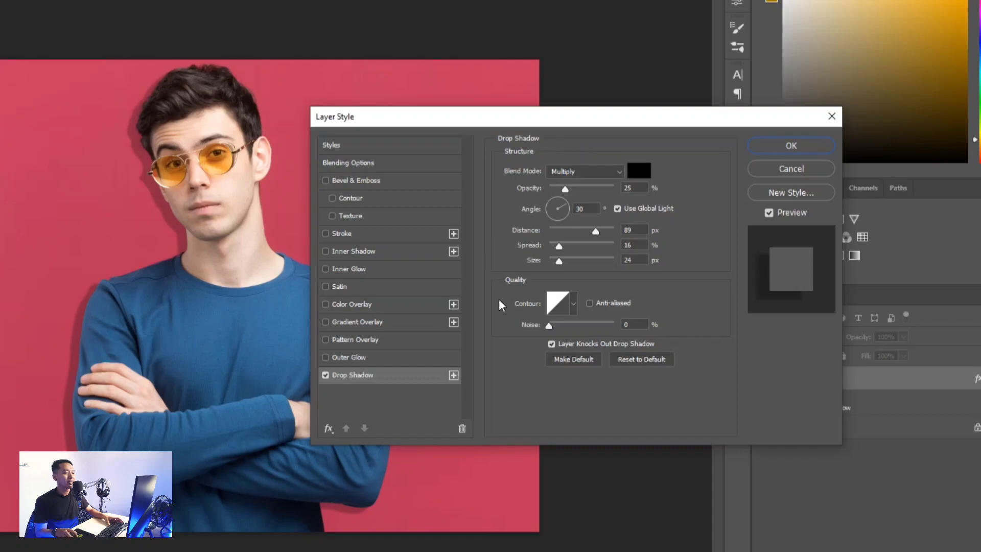
Raise the drop shadow's opacity to 43%, keeping the dialog clear of the man.
drag(639, 118, 675, 112)
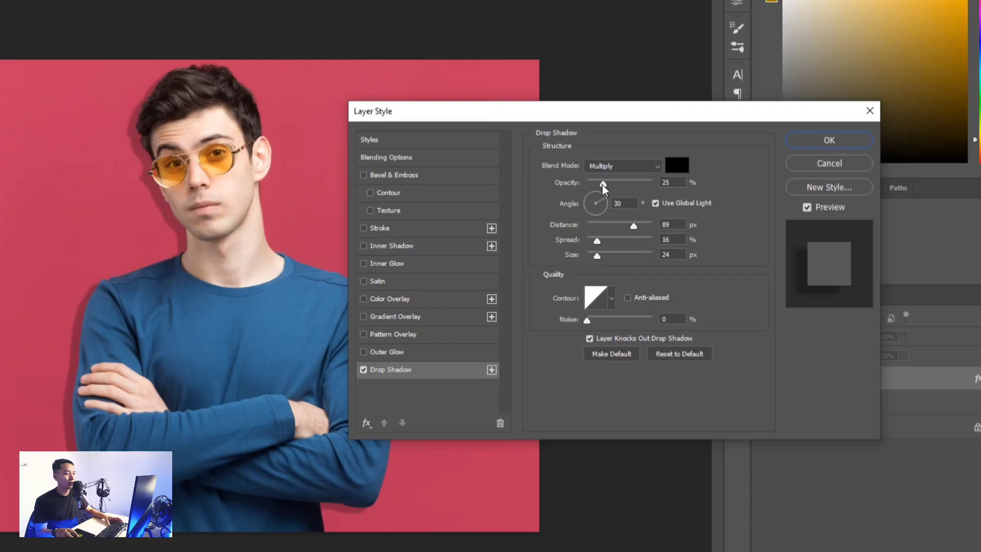
mouse_move(603, 187)
mouse_down()
mouse_move(633, 188)
mouse_move(593, 188)
mouse_move(639, 189)
mouse_move(614, 186)
mouse_up()
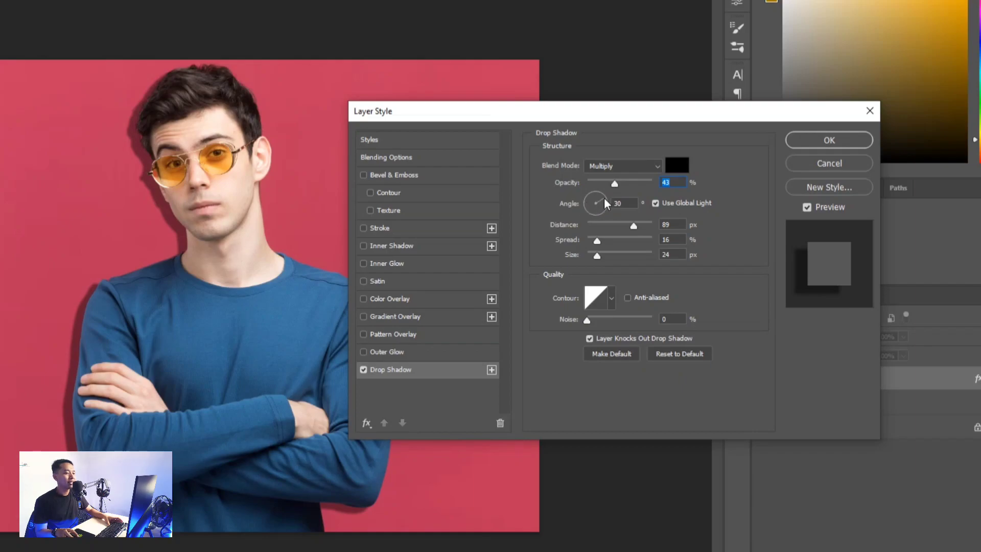
drag(602, 113, 665, 108)
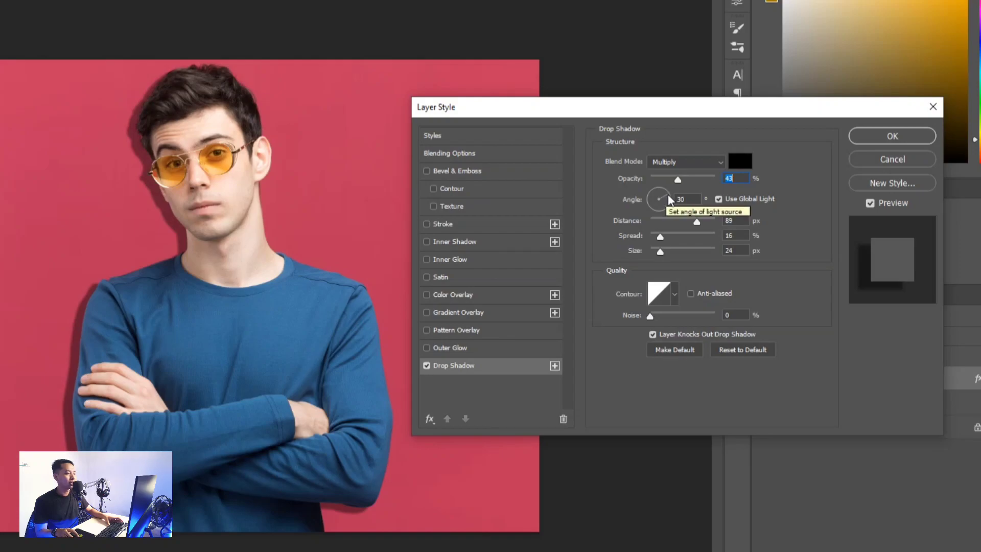
Try different light angles for the drop shadow, ending at 48°.
mouse_move(667, 195)
mouse_down()
mouse_move(653, 200)
mouse_move(664, 203)
mouse_move(663, 195)
mouse_move(667, 206)
mouse_up()
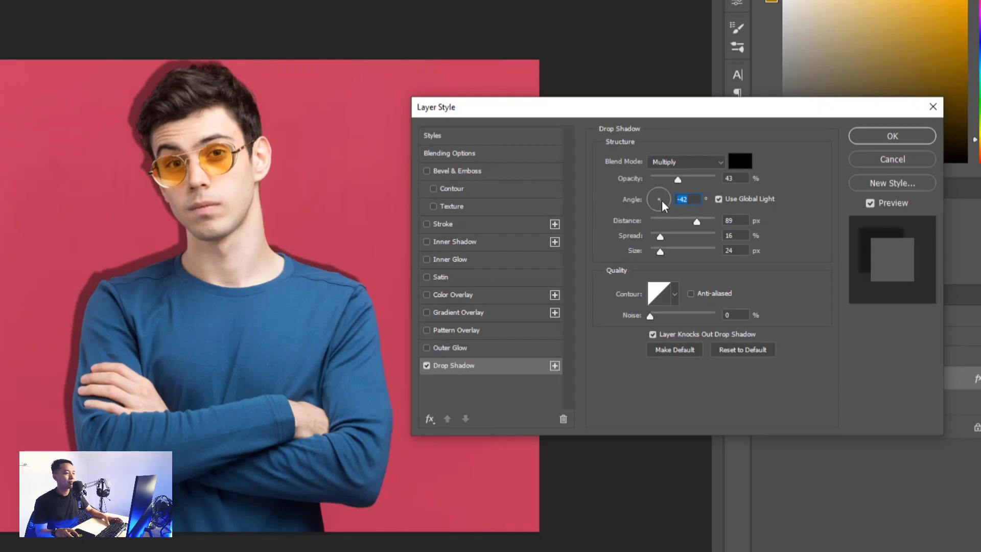
drag(666, 203, 662, 191)
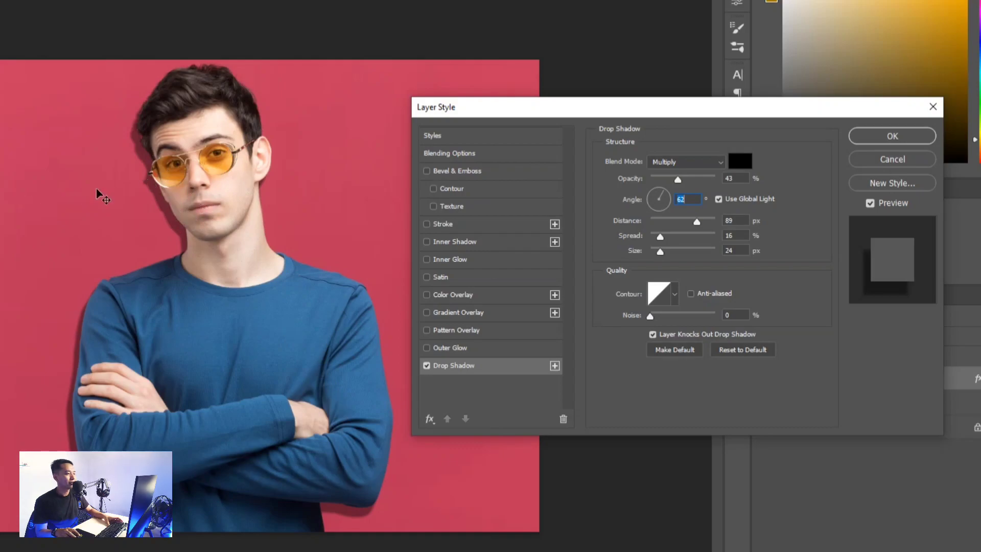
text(50)
key(Up)
key(Up)
key(Up)
key(Up)
key(Up)
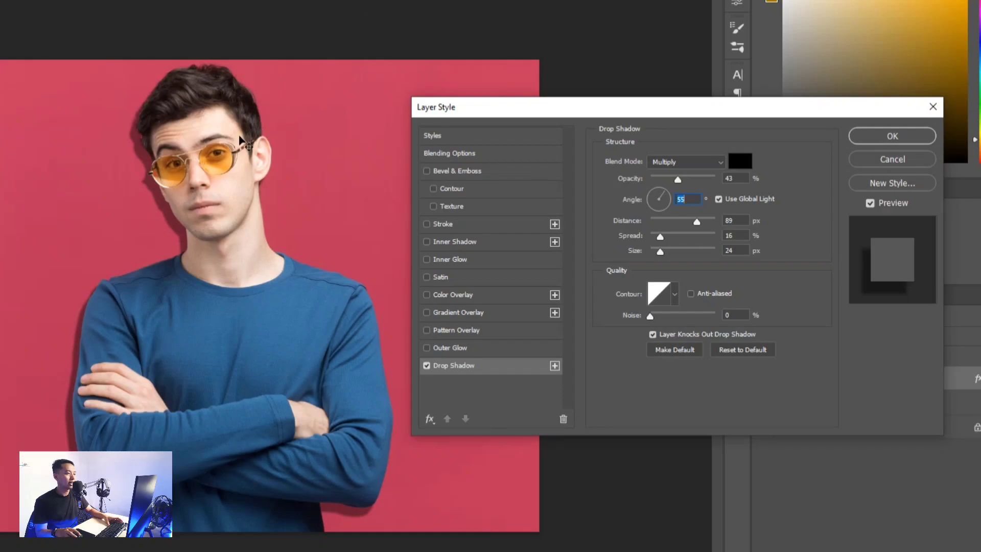
key(Down)
key(Down)
key(Down)
key(Down)
key(Down)
key(Down)
key(Down)
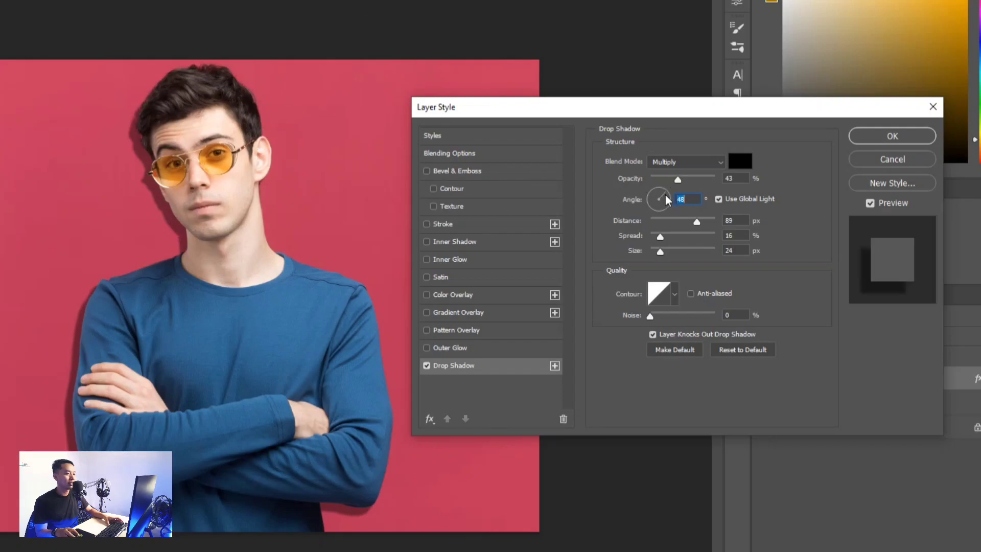
Set the drop shadow's opacity to 22% and its distance to 232 px.
drag(687, 176, 676, 176)
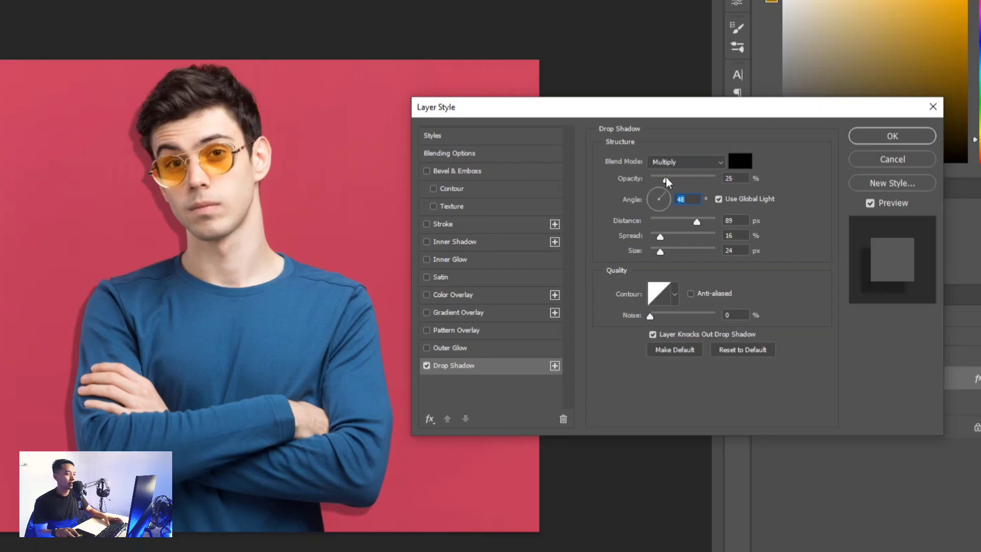
click(665, 179)
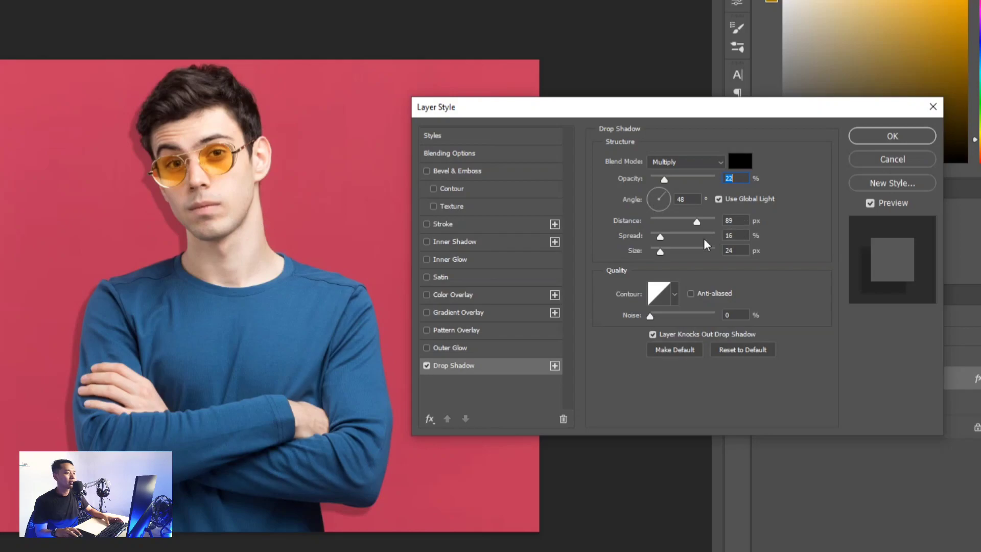
mouse_move(697, 222)
mouse_down()
mouse_move(676, 223)
mouse_move(710, 224)
mouse_up()
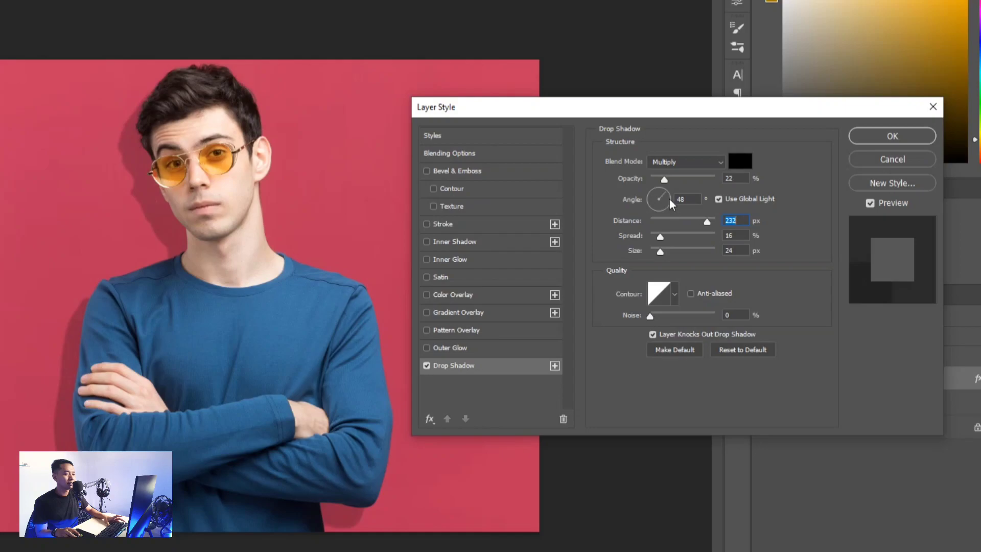
Set the drop shadow's angle to 32° and its distance to 124 px.
click(668, 198)
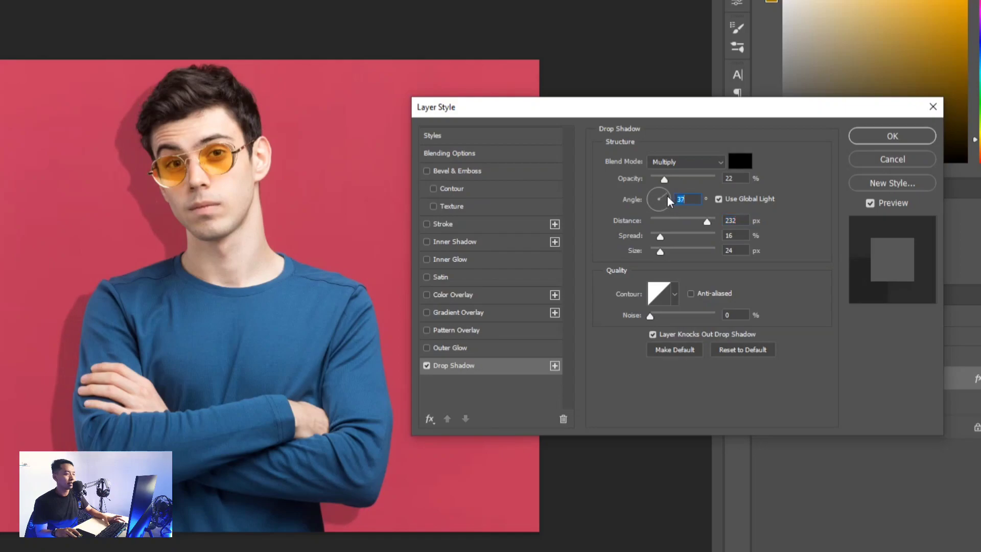
click(668, 198)
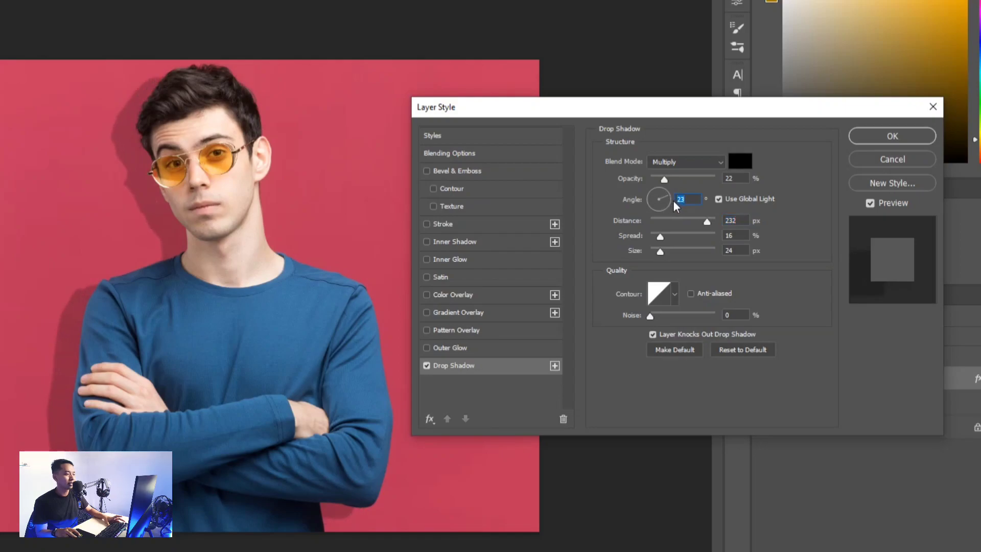
click(669, 197)
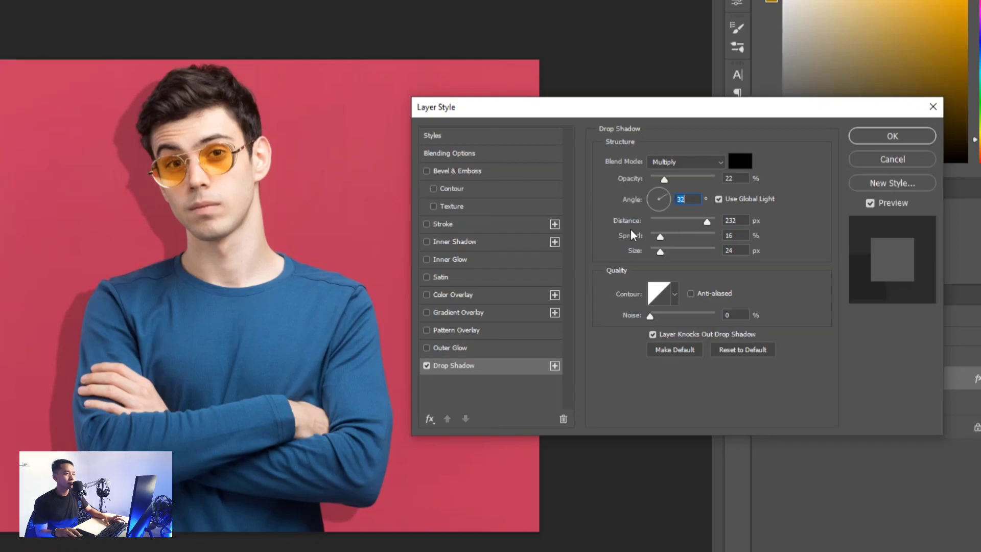
click(705, 223)
drag(706, 223, 703, 223)
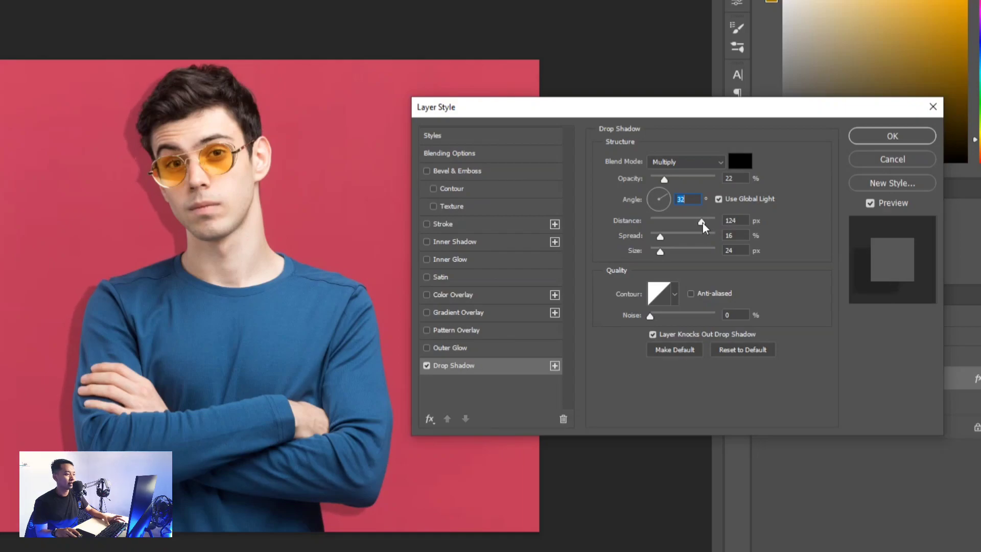
click(703, 224)
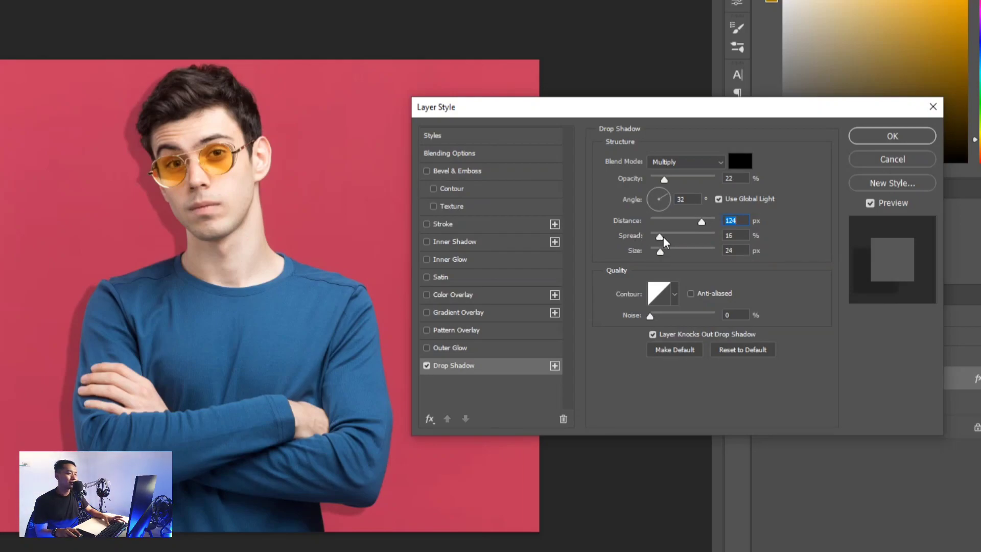
Set the drop shadow's spread to 24%, size to 43 px and opacity to 23%.
drag(673, 236, 661, 258)
key(Tab)
drag(665, 250, 666, 250)
drag(677, 177, 667, 177)
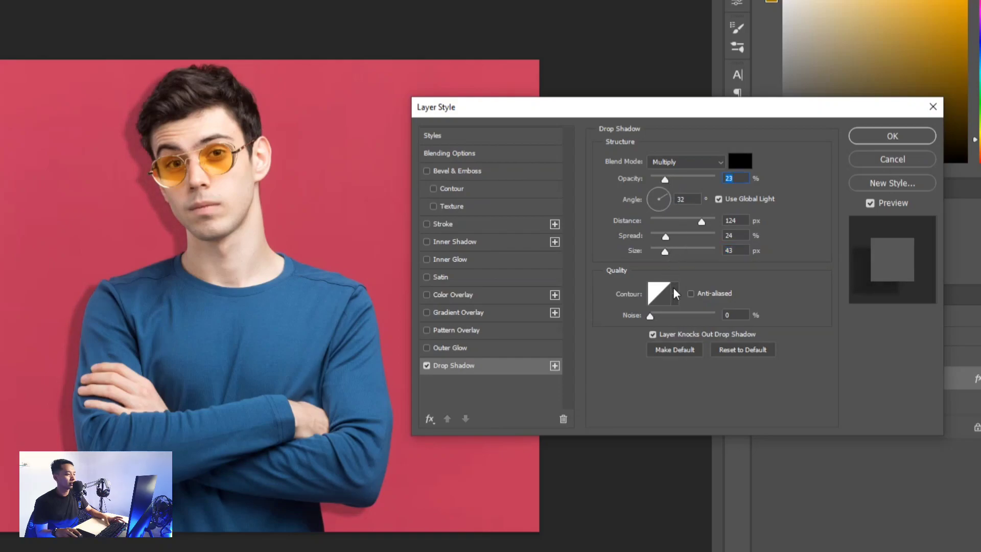
Increase the drop shadow's distance to 164 px and its size to 76 px.
drag(701, 223, 704, 223)
drag(668, 251, 672, 250)
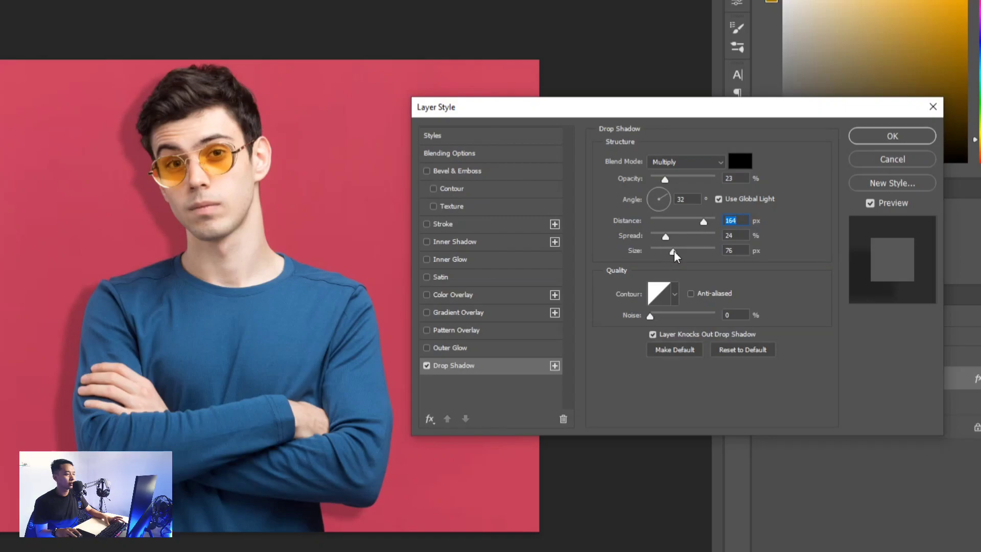
click(674, 250)
drag(708, 107, 687, 112)
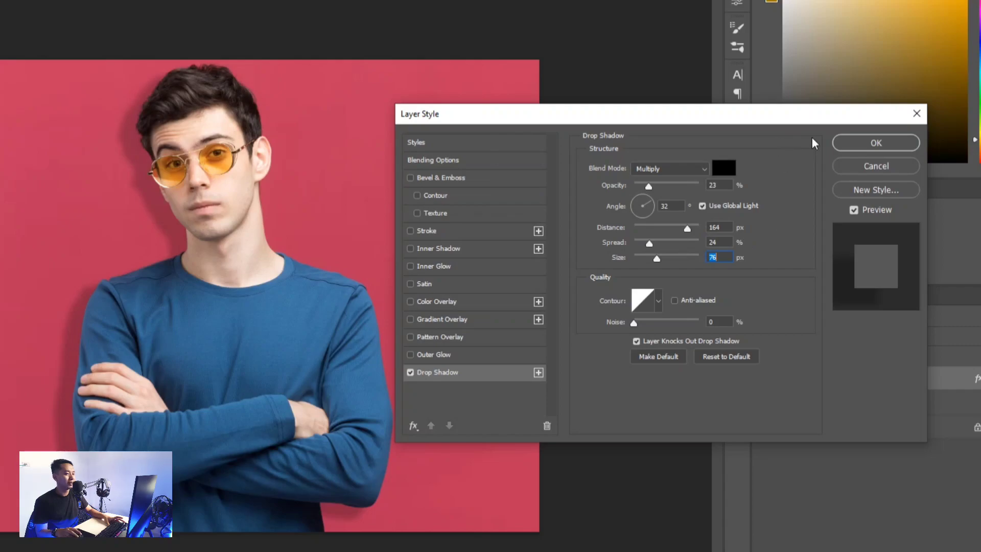
Apply the drop shadow settings to the cut-out man's layer.
drag(769, 118, 546, 128)
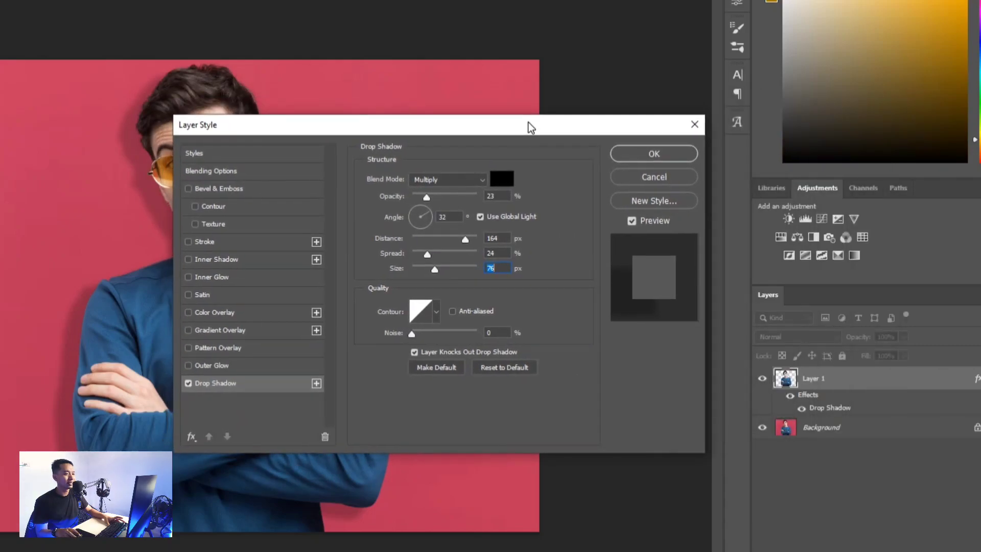
click(654, 153)
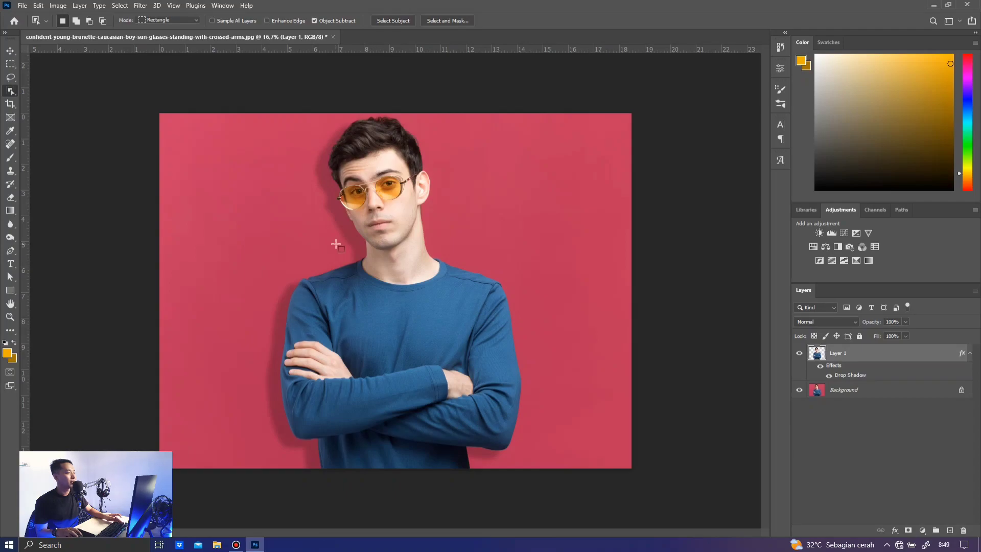
Add the horizontal text "BAYANGAN" in white Arial Bold capitals beside the man's face.
right_click(11, 264)
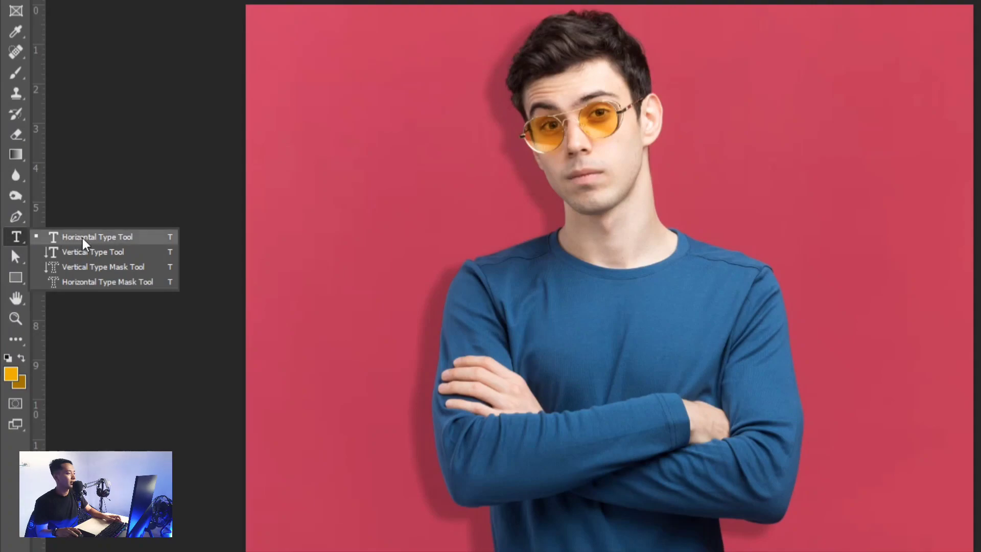
click(83, 244)
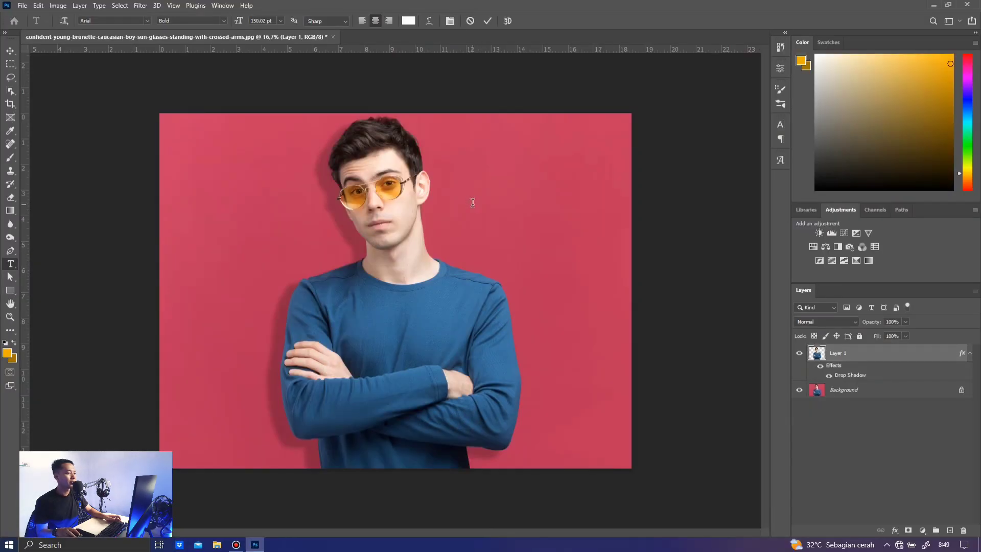
click(472, 203)
key(BackSpace)
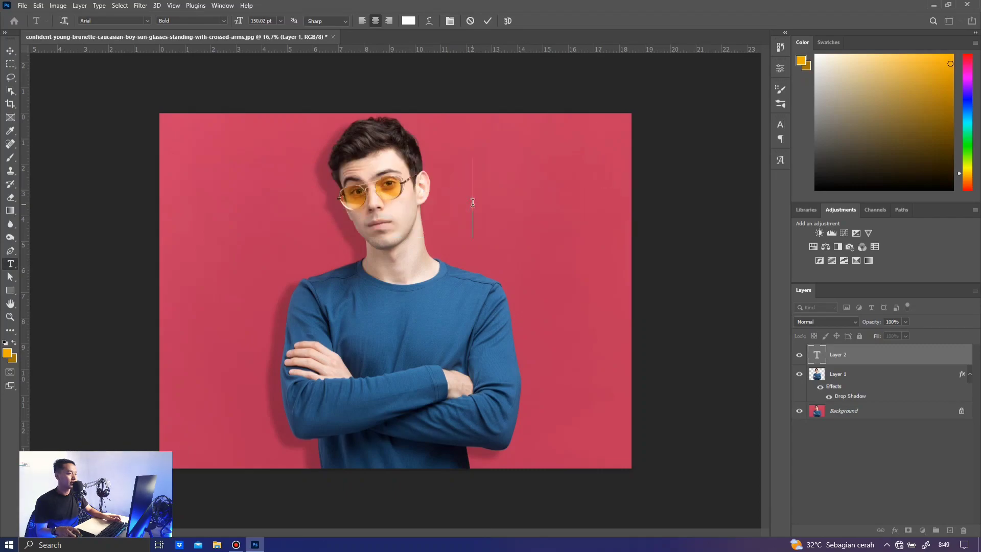
key(Caps_Lock)
text(BA)
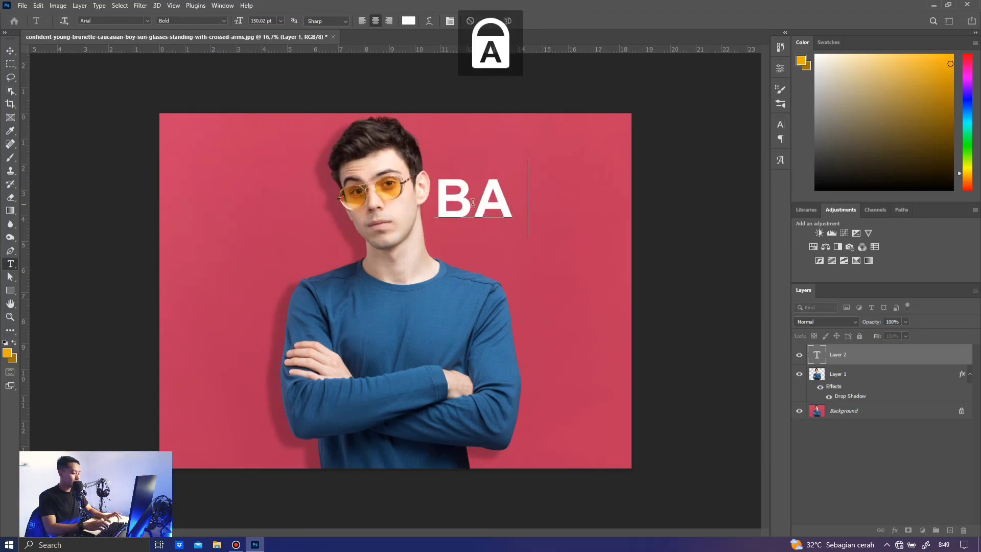
text(YANGAN)
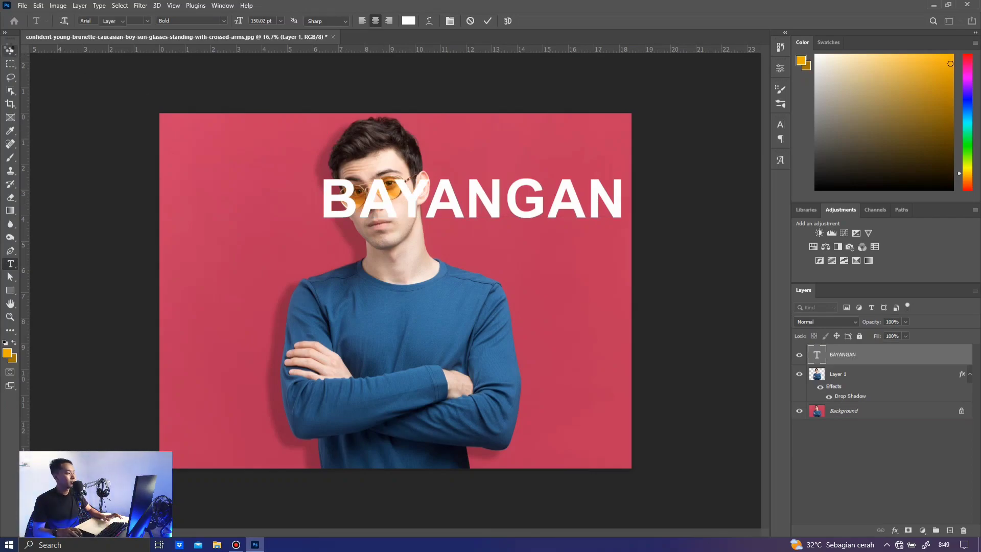
Enlarge the BAYANGAN text to about 146% and centre it horizontally across the image at the man's neck.
click(9, 51)
drag(456, 214, 383, 246)
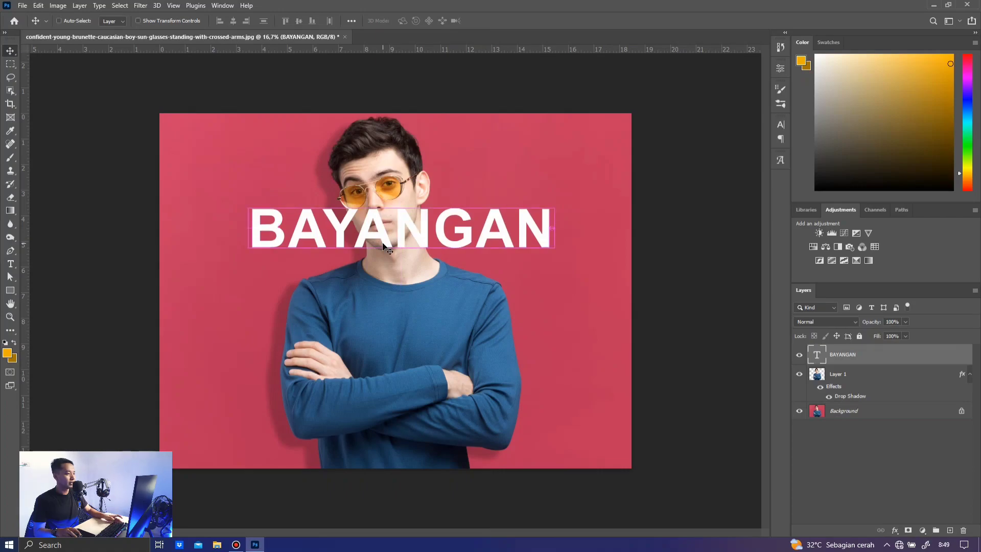
key(ctrl+t)
drag(553, 268, 636, 321)
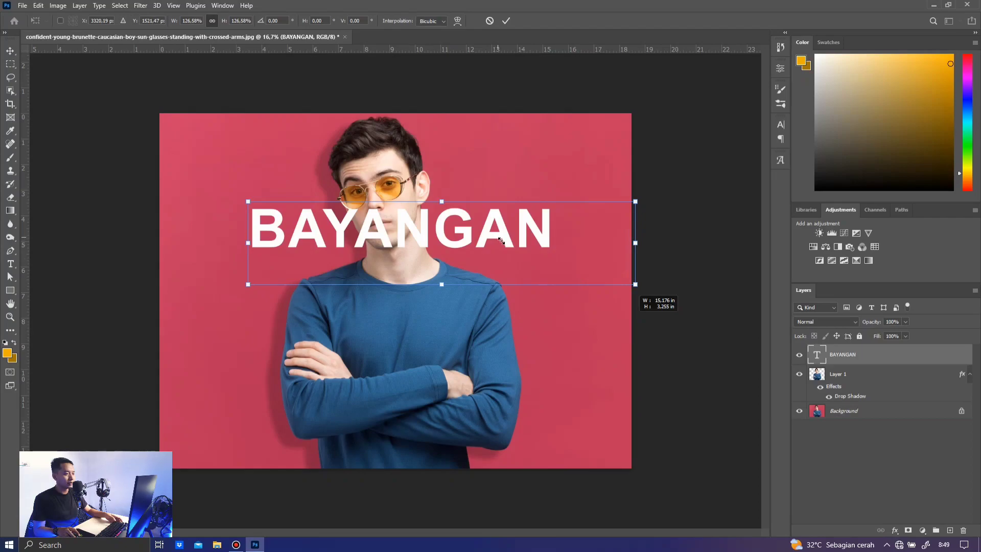
drag(520, 241, 455, 238)
drag(571, 279, 628, 313)
drag(499, 255, 489, 261)
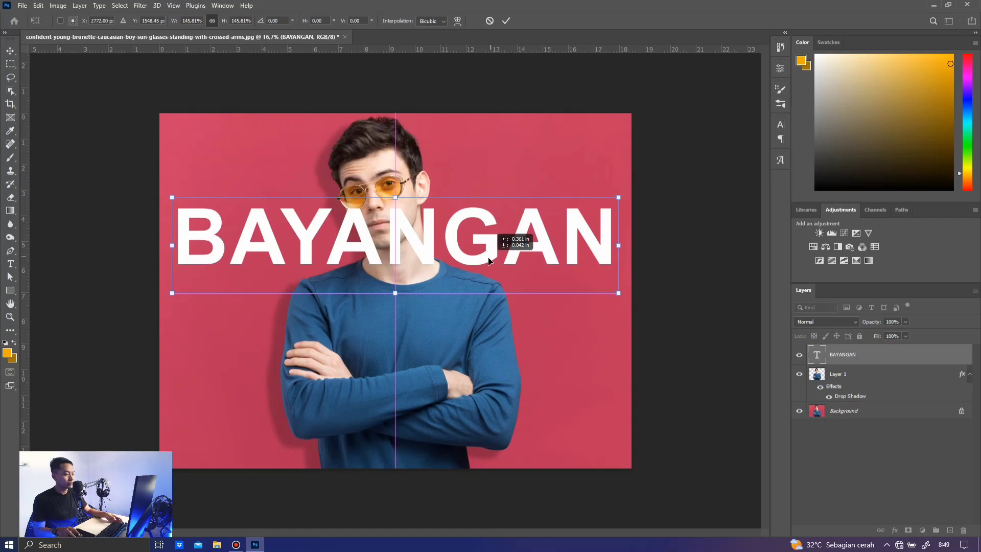
drag(489, 267, 490, 279)
click(10, 51)
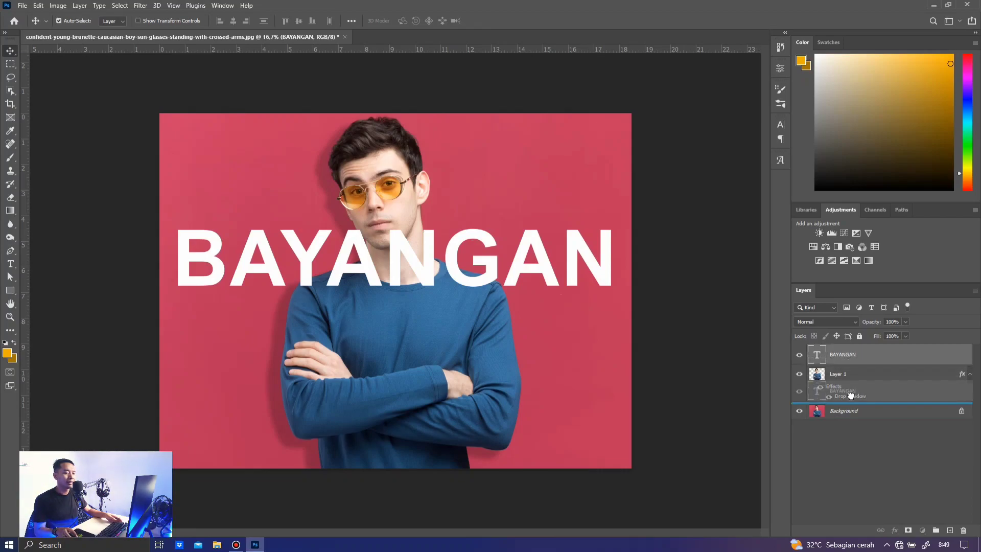
Place the BAYANGAN text layer between Layer 1 and the Background so it sits behind the man.
drag(851, 401, 851, 403)
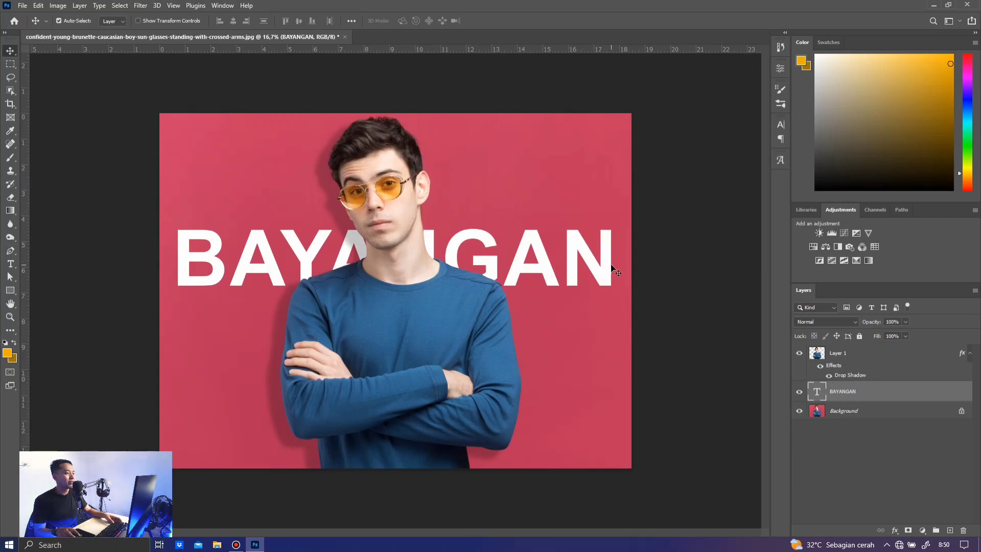
click(10, 291)
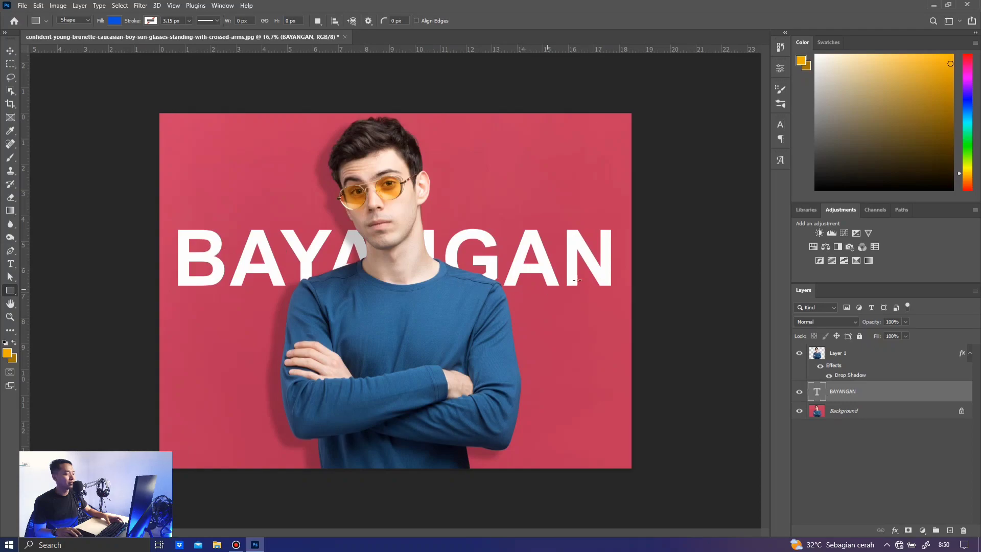
click(10, 51)
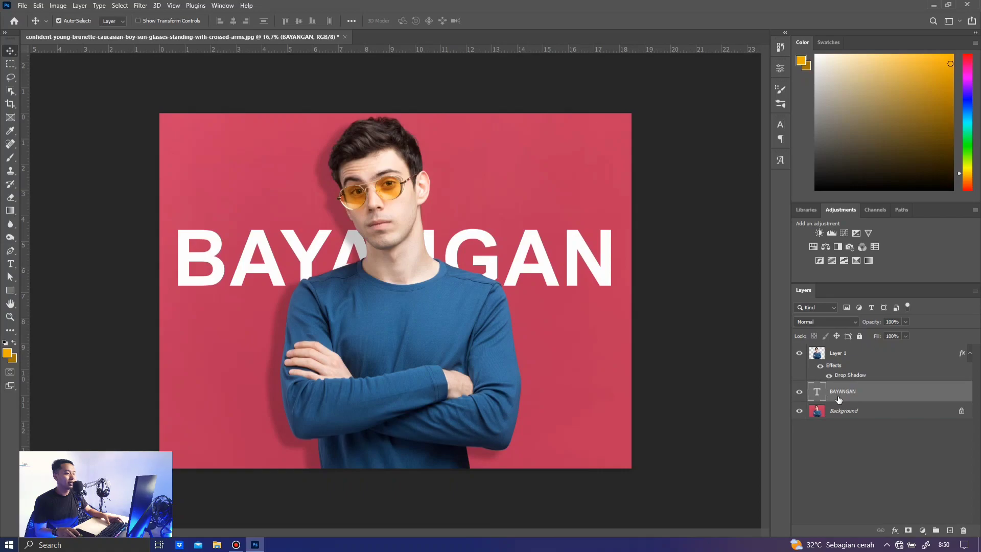
Add a Drop Shadow effect to the BAYANGAN text layer.
click(895, 532)
click(920, 432)
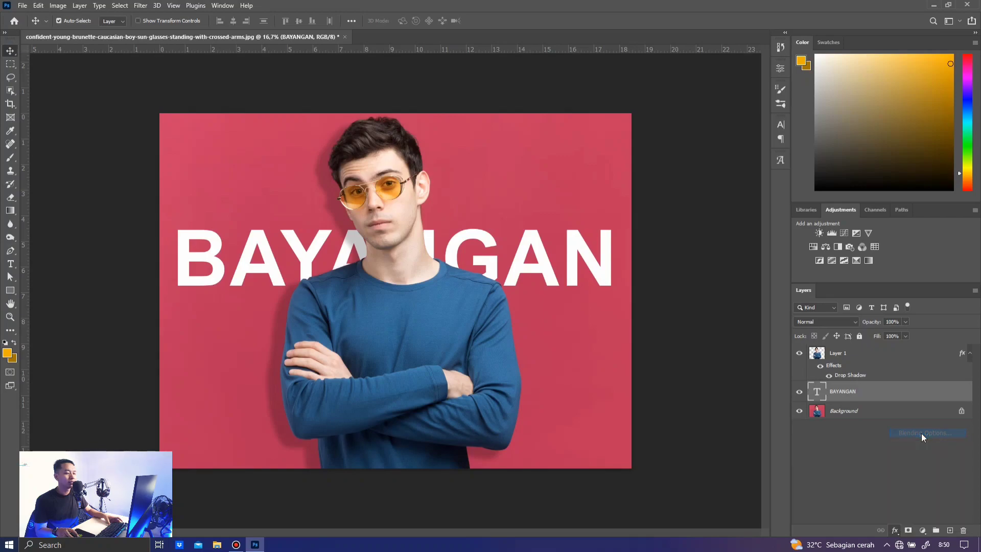
drag(498, 172, 509, 120)
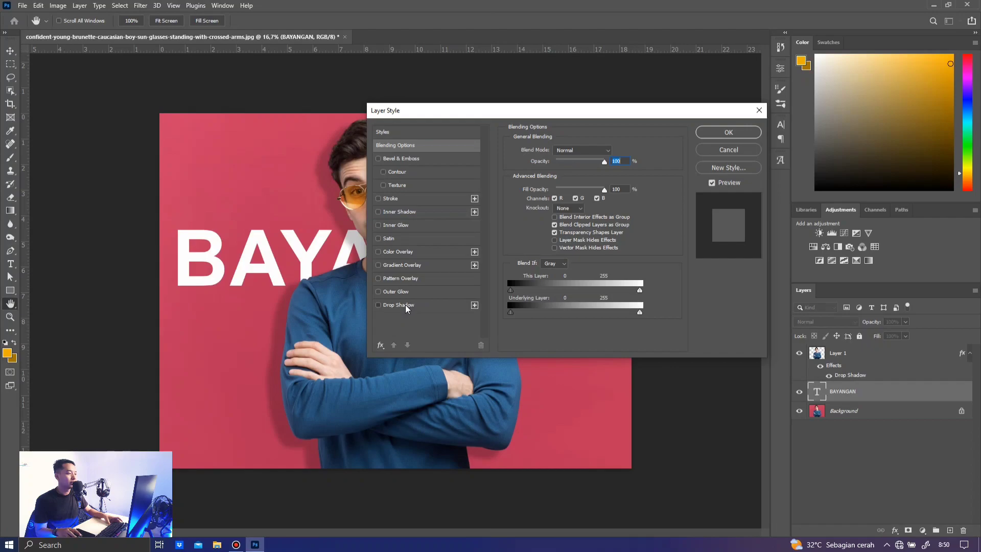
click(404, 305)
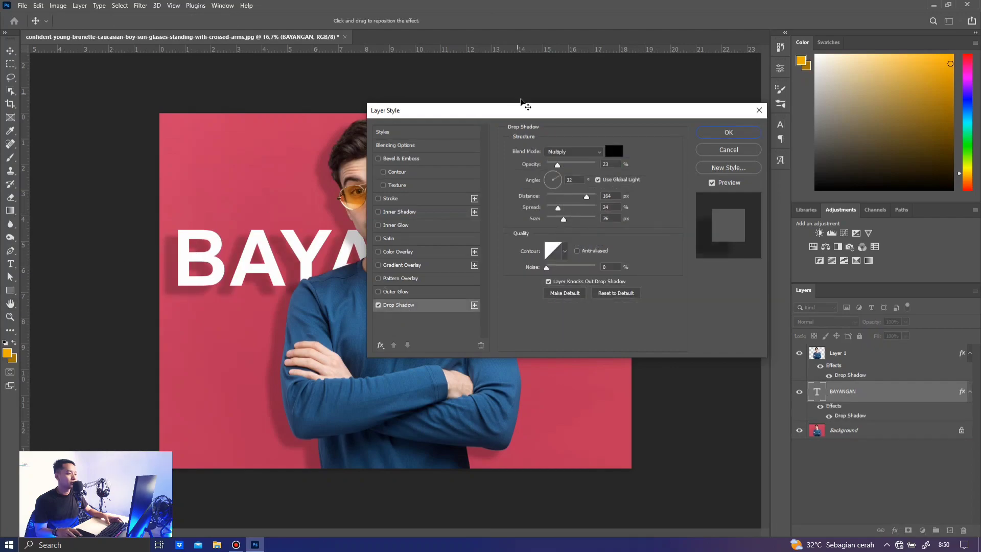
Set the text's drop shadow to 22% opacity, 87 px distance, 20% spread and 21 px size, and apply it.
drag(522, 109, 525, 185)
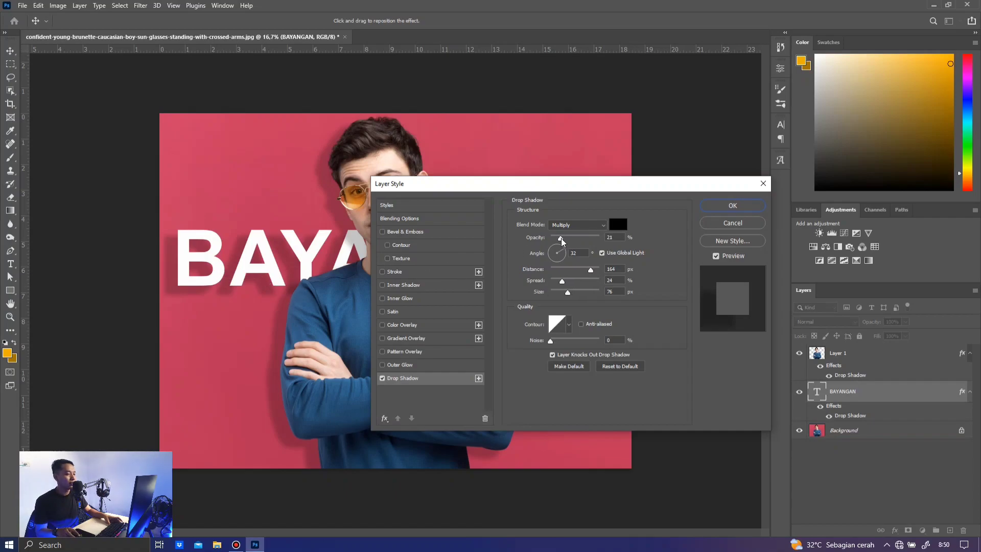
drag(564, 238, 562, 237)
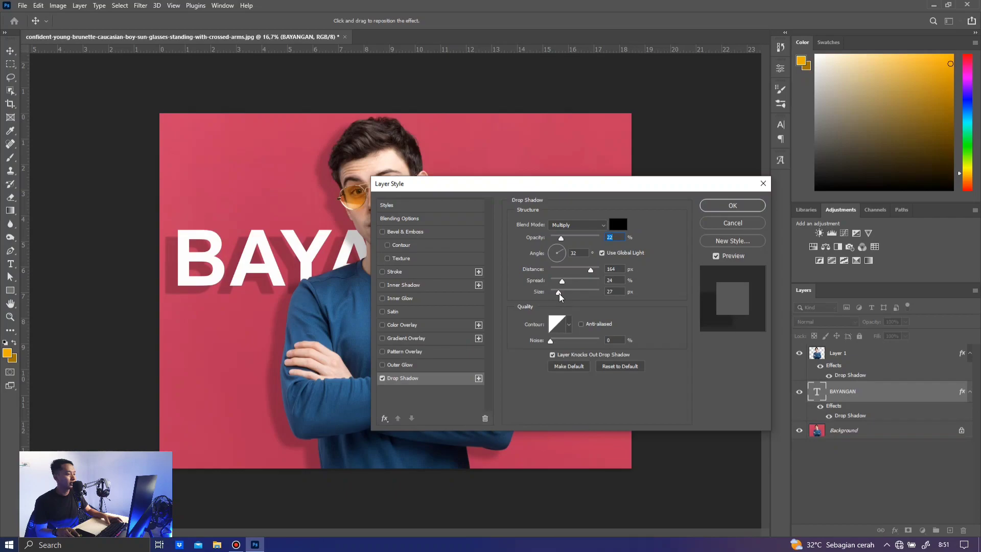
drag(559, 293, 579, 271)
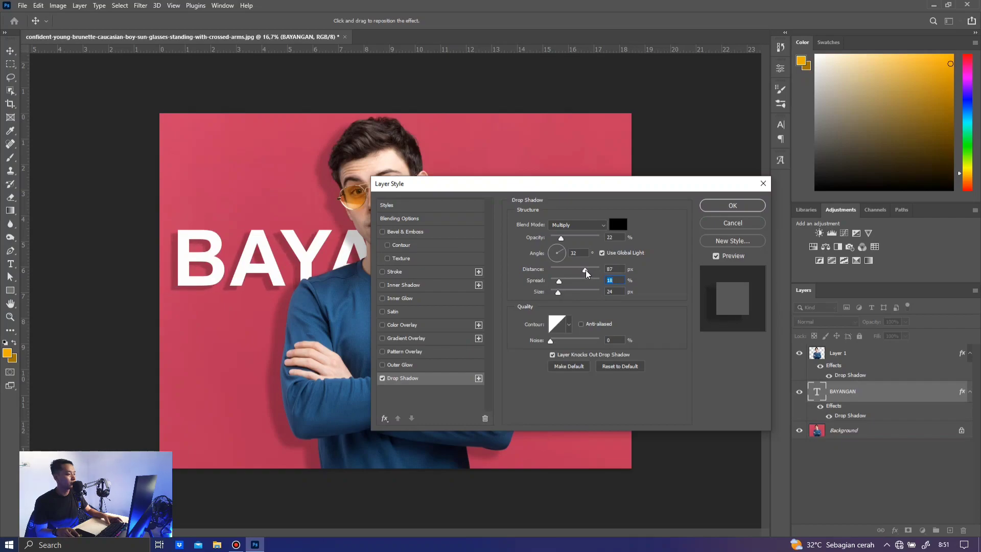
click(561, 281)
click(558, 293)
click(569, 237)
click(562, 237)
drag(564, 185, 631, 200)
drag(647, 204, 616, 193)
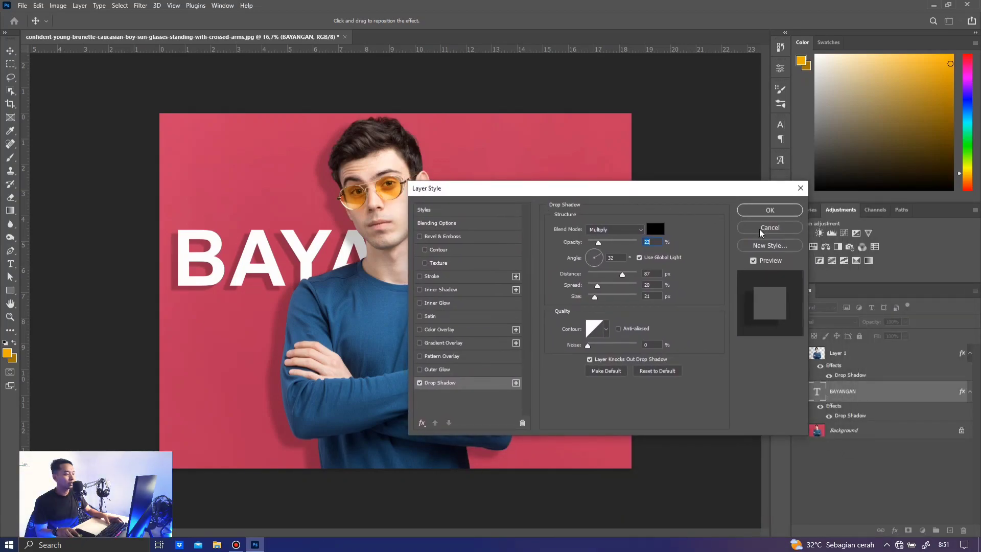
click(758, 210)
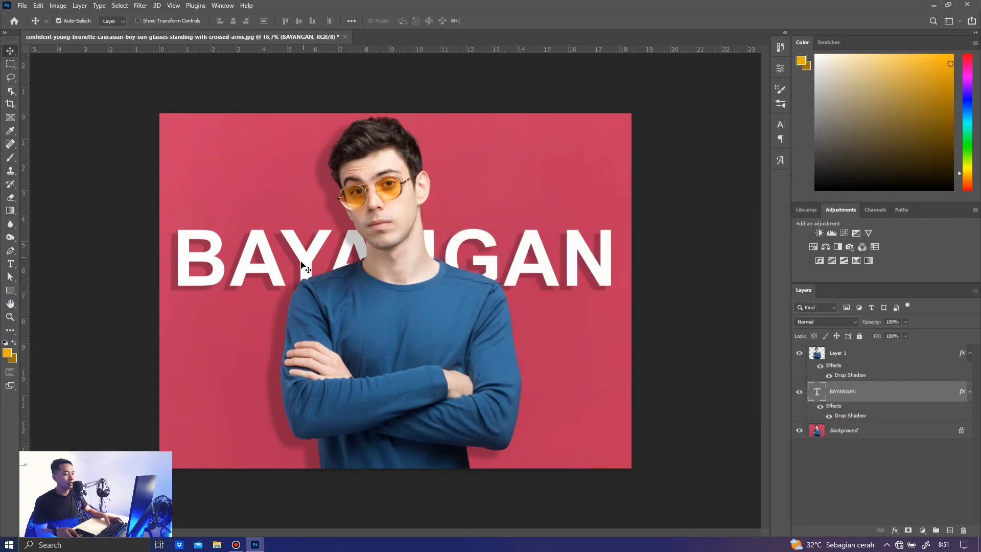
Move the BAYANGAN text slightly upward behind the man, keeping it horizontally centred.
mouse_move(307, 258)
mouse_down()
mouse_move(295, 205)
mouse_move(316, 192)
mouse_move(297, 224)
mouse_move(309, 244)
mouse_up()
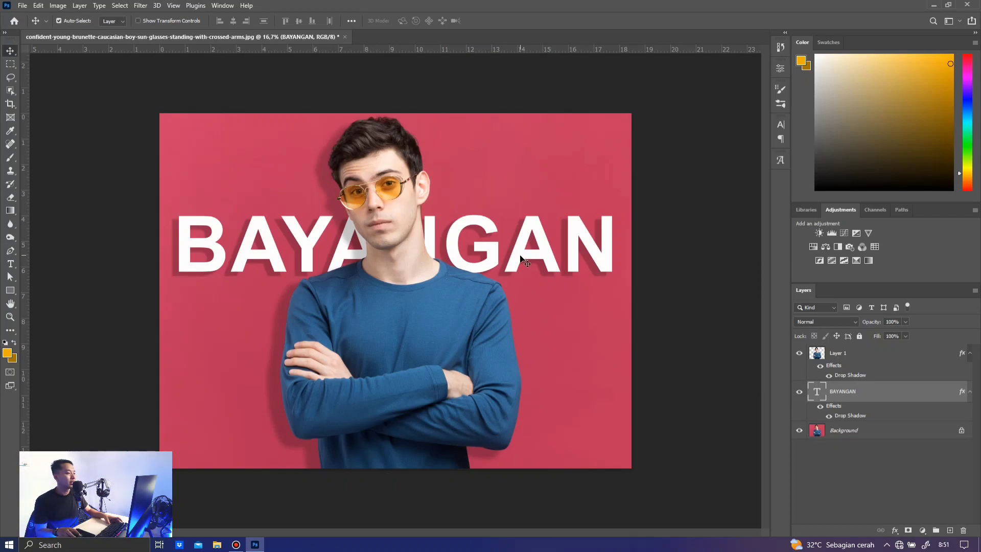
drag(525, 262, 547, 235)
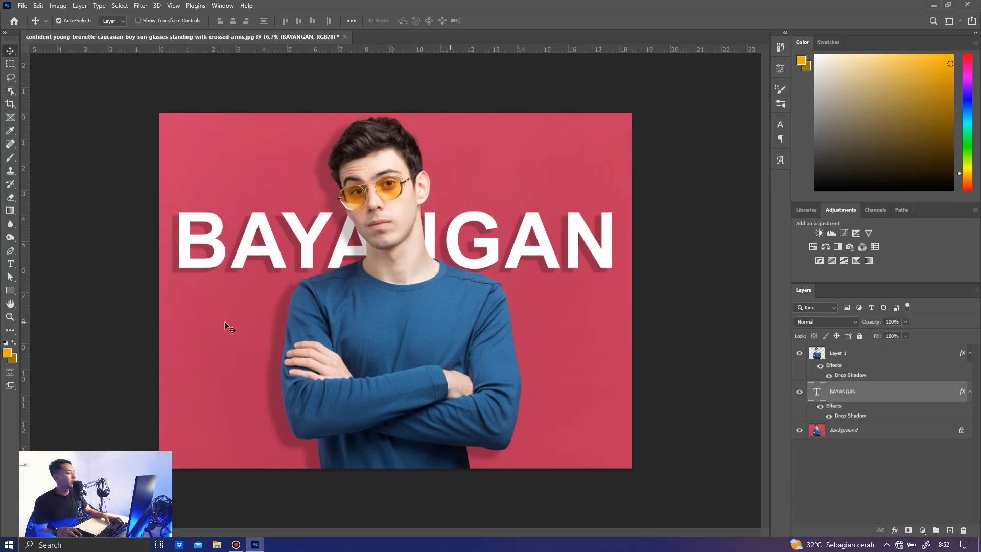
click(12, 292)
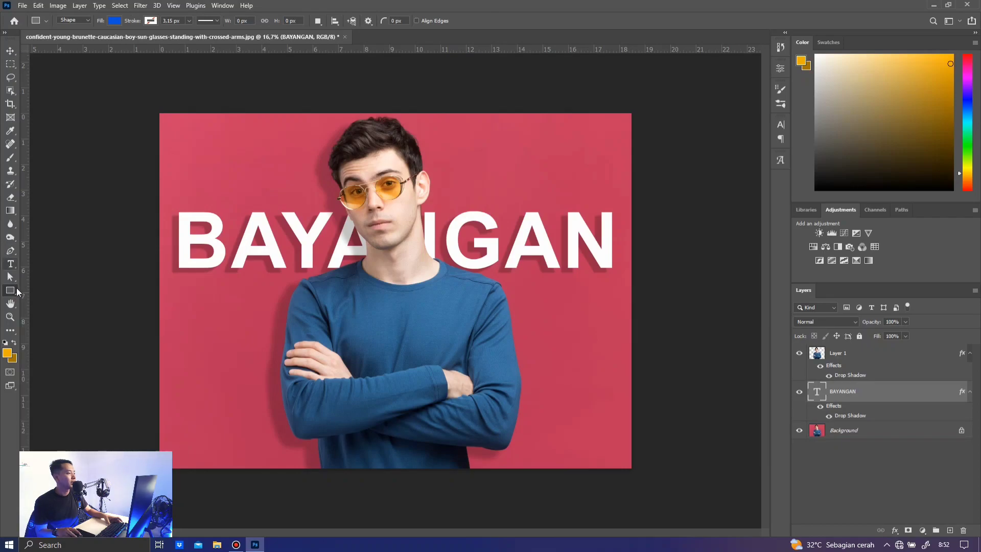
right_click(16, 296)
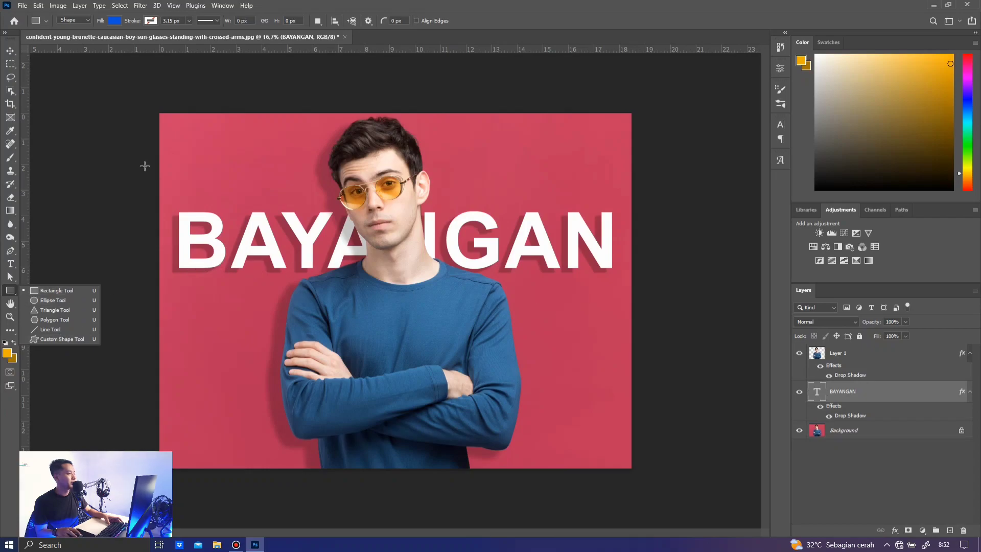
click(11, 51)
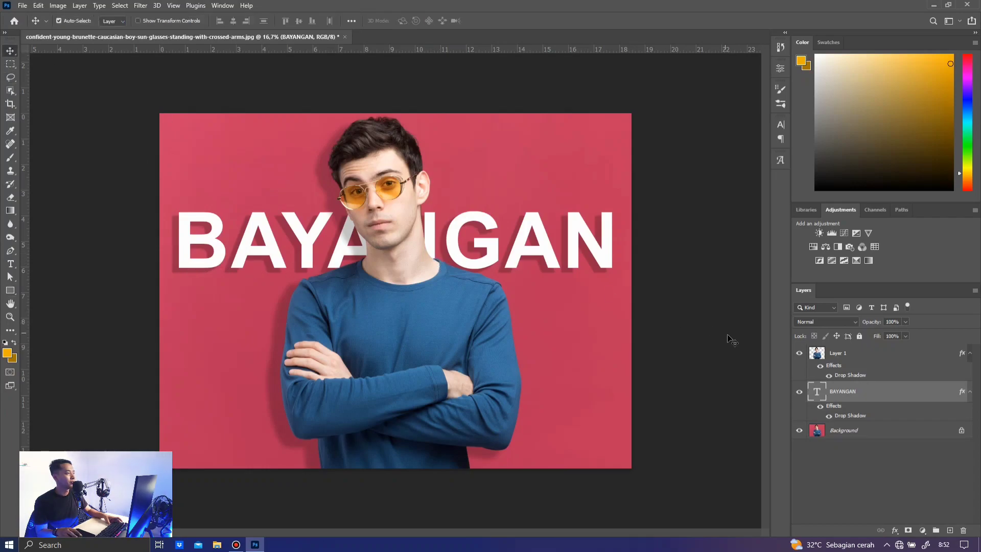
Review the drop shadow settings of the BAYANGAN text layer.
click(896, 531)
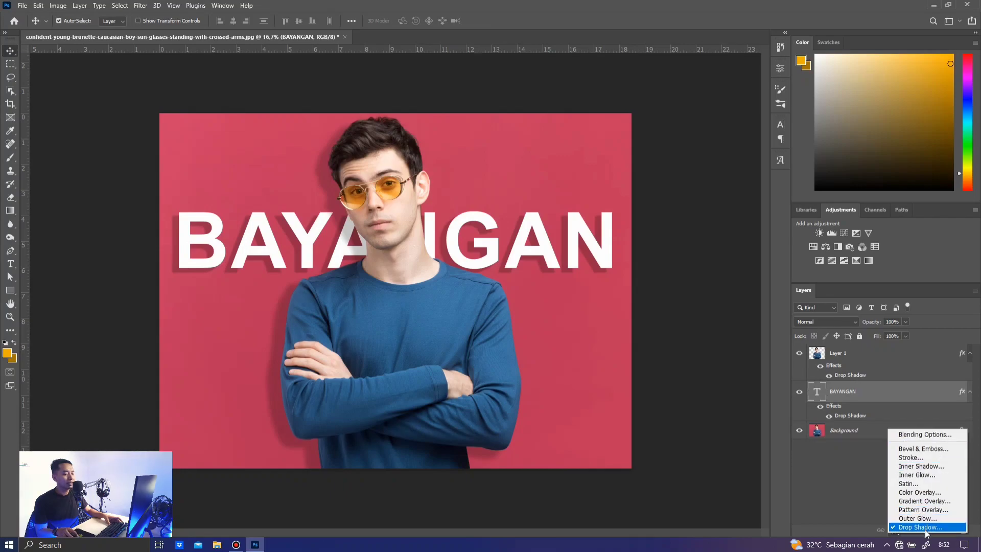
click(920, 527)
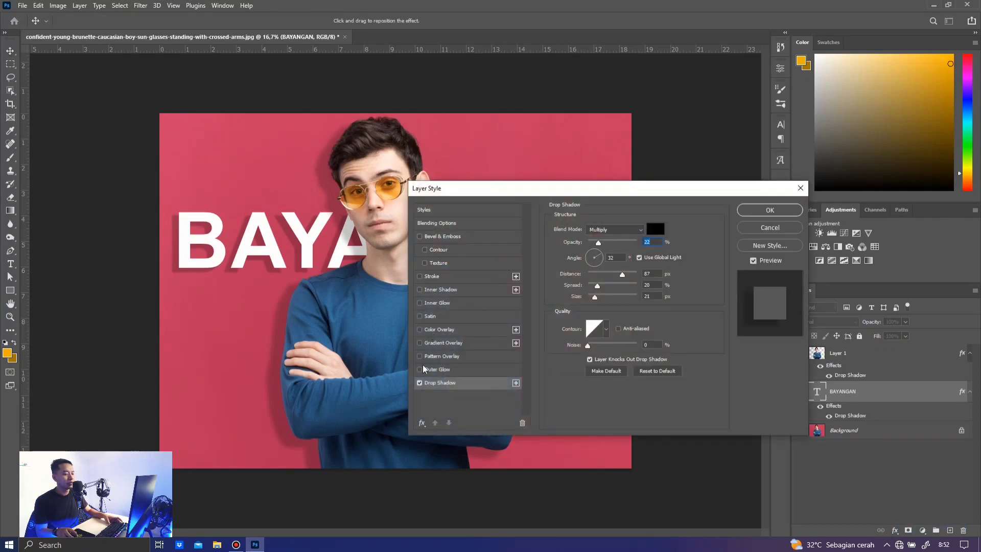
drag(597, 194, 518, 200)
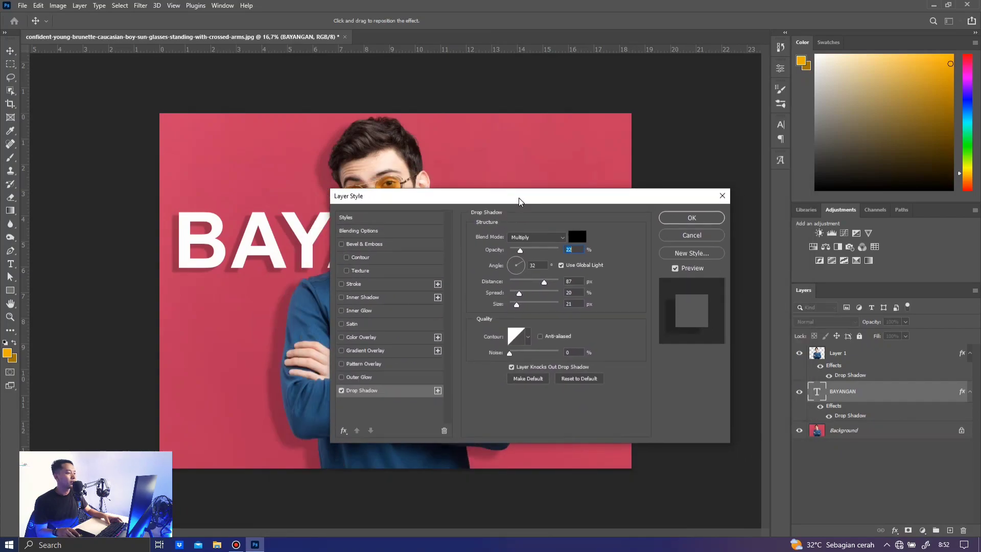
click(676, 220)
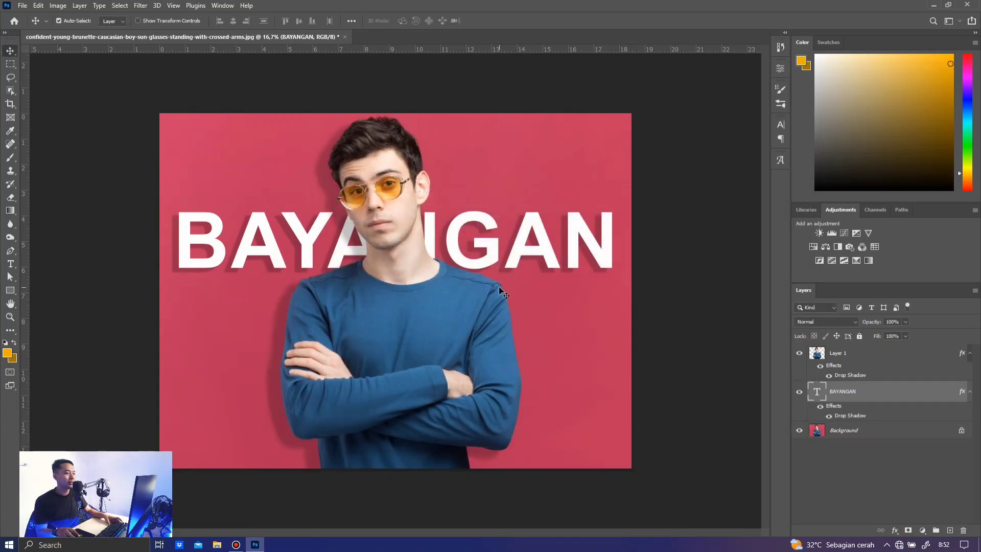